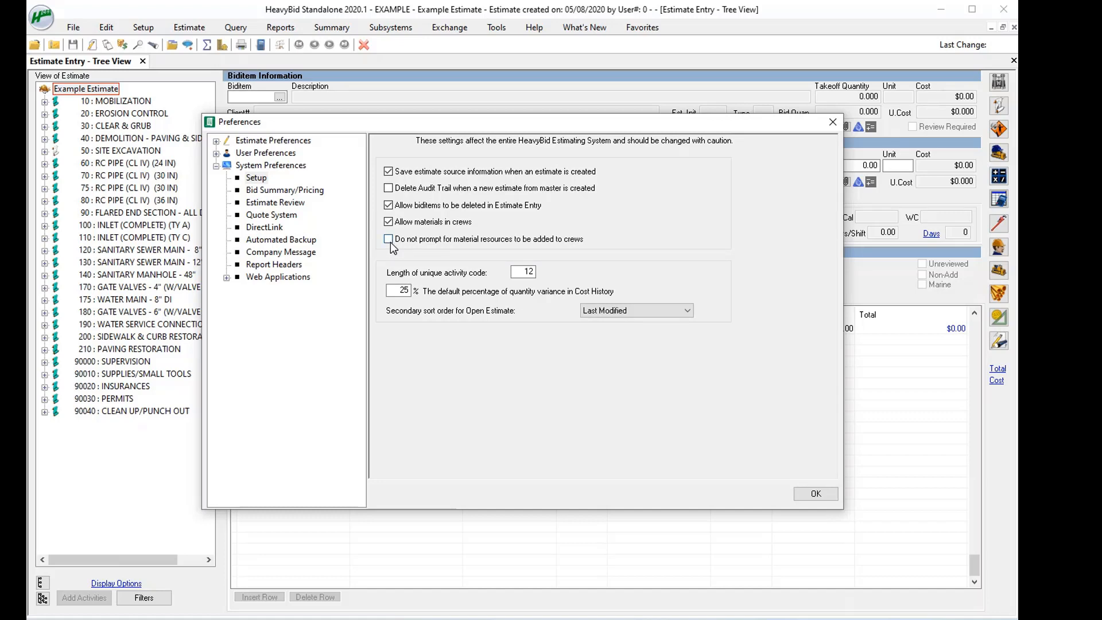
- Accept the system preferences and open activity 412240, Furn & Inst 24" RCP, under biditem 60
{"action": "left_click", "coordinate": [815, 493]}
{"action": "left_click", "coordinate": [139, 164]}
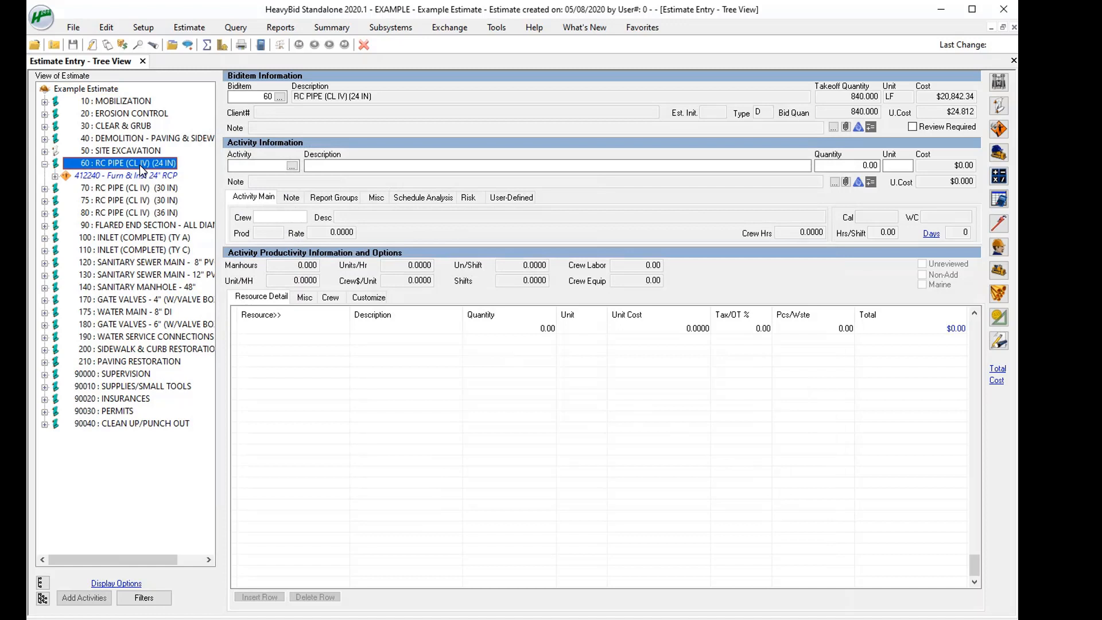
{"action": "left_click", "coordinate": [102, 177]}
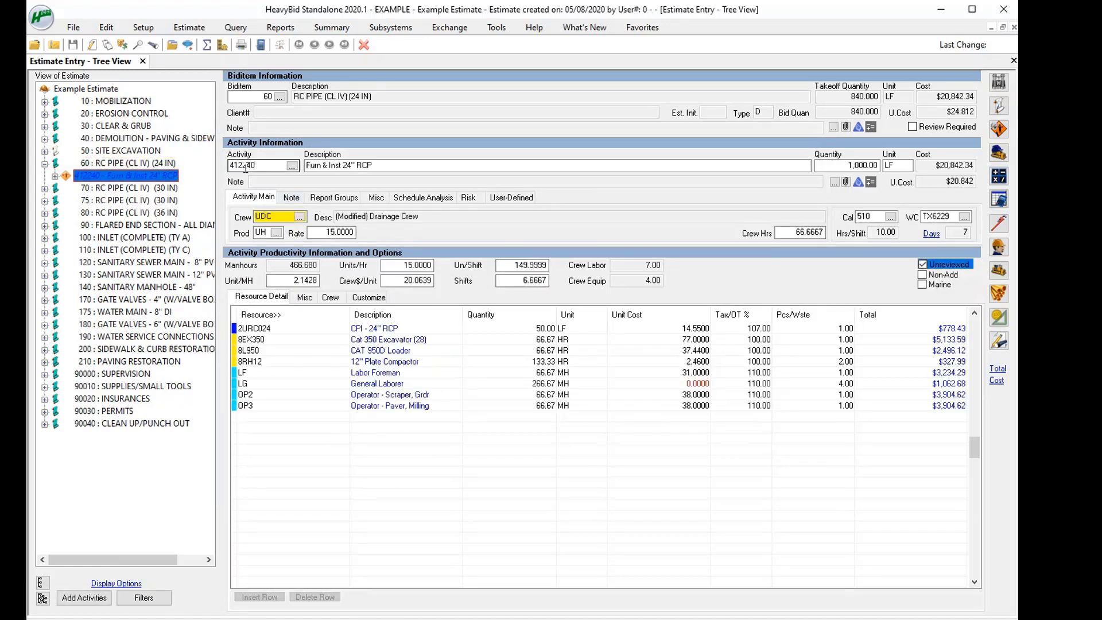
- Add the system-wide small tools resource 3S4000 Sm Tools - General to the activity without making it part of the crew
{"action": "left_click", "coordinate": [263, 422]}
{"action": "left_click", "coordinate": [263, 317]}
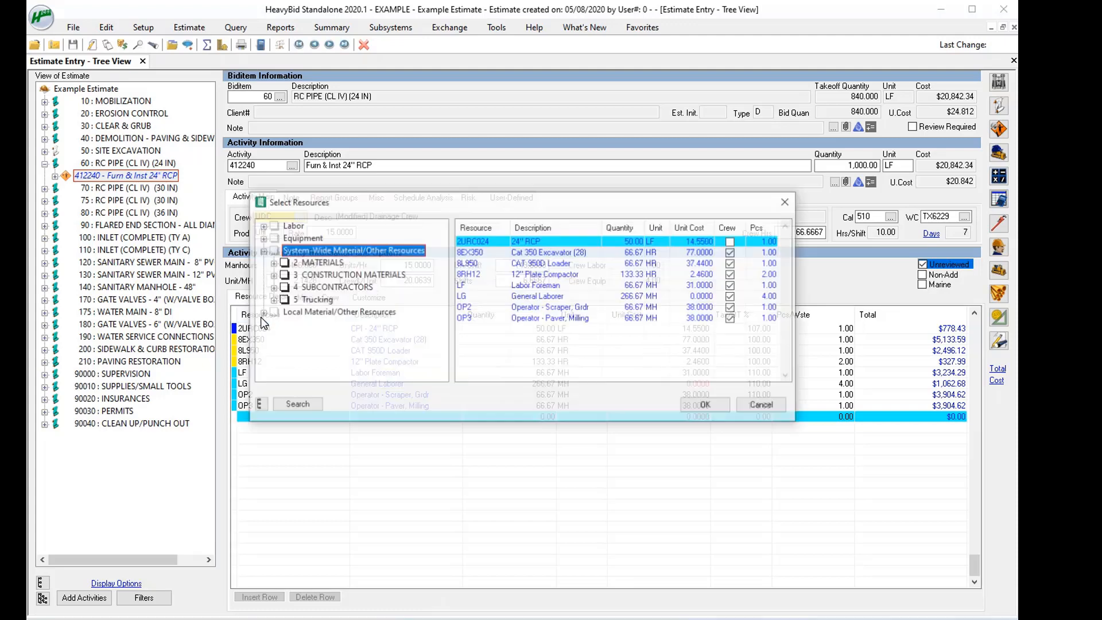
{"action": "left_click", "coordinate": [272, 275]}
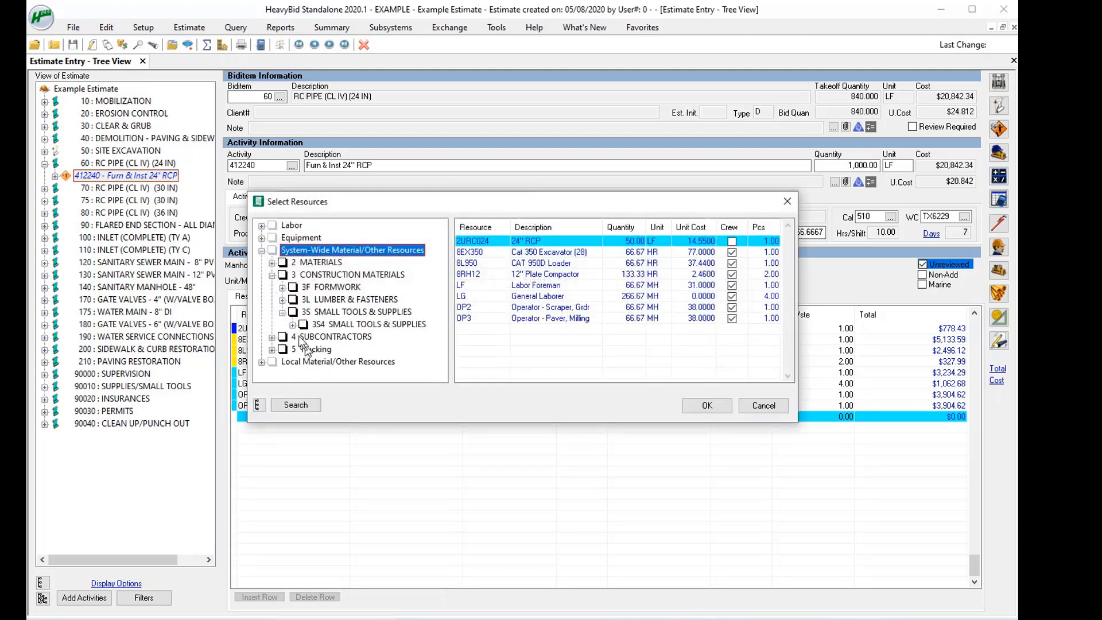
{"action": "left_click", "coordinate": [281, 312]}
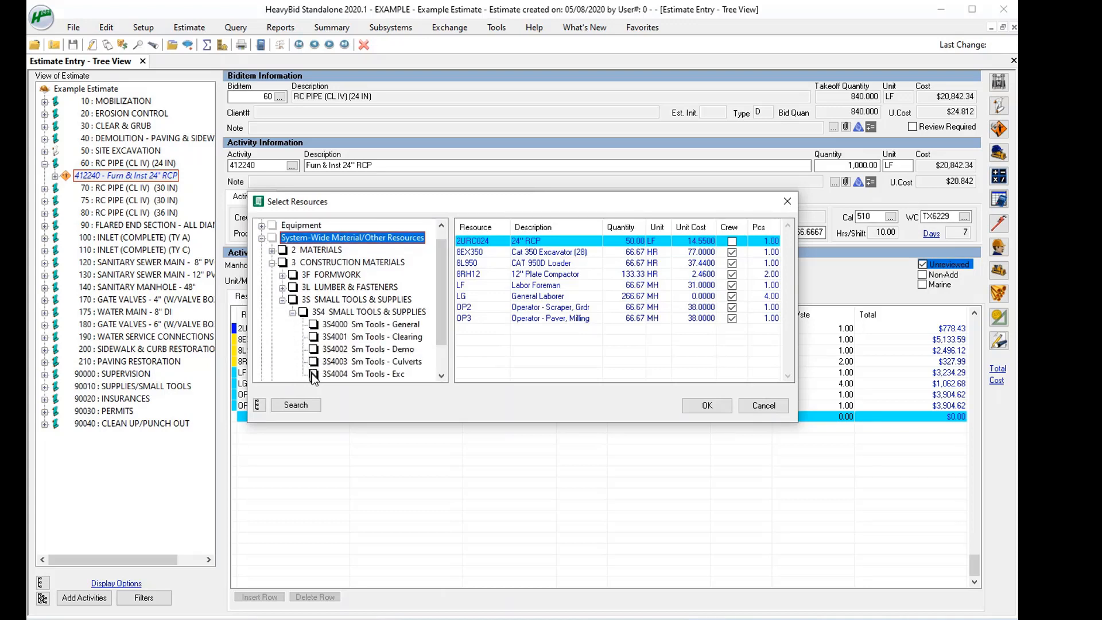
{"action": "left_click", "coordinate": [314, 363]}
{"action": "left_click", "coordinate": [314, 362]}
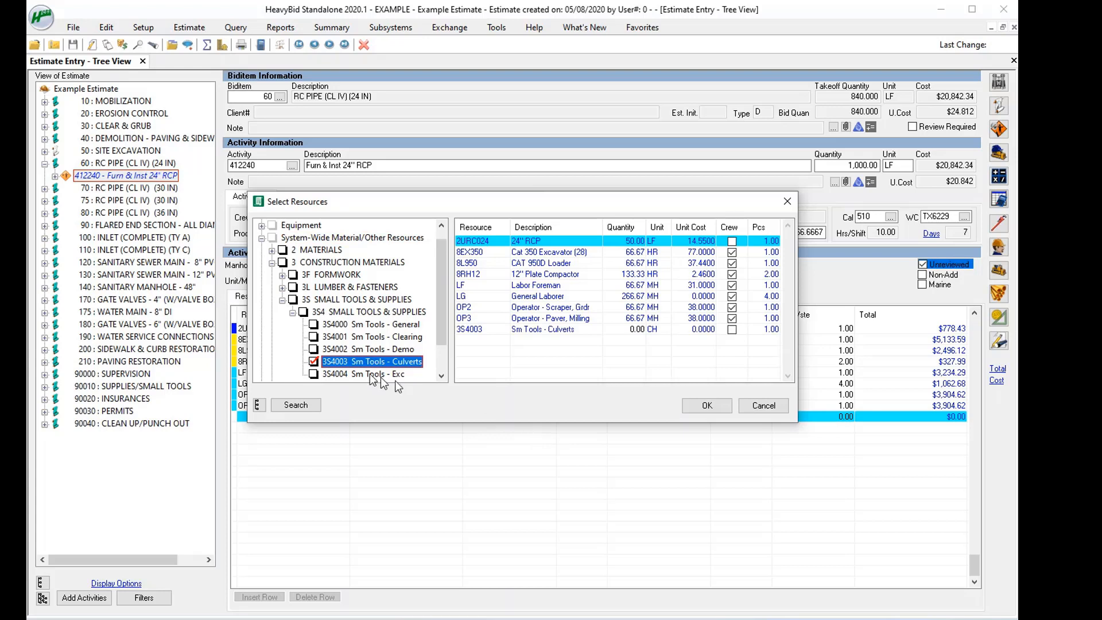
{"action": "left_click", "coordinate": [314, 325]}
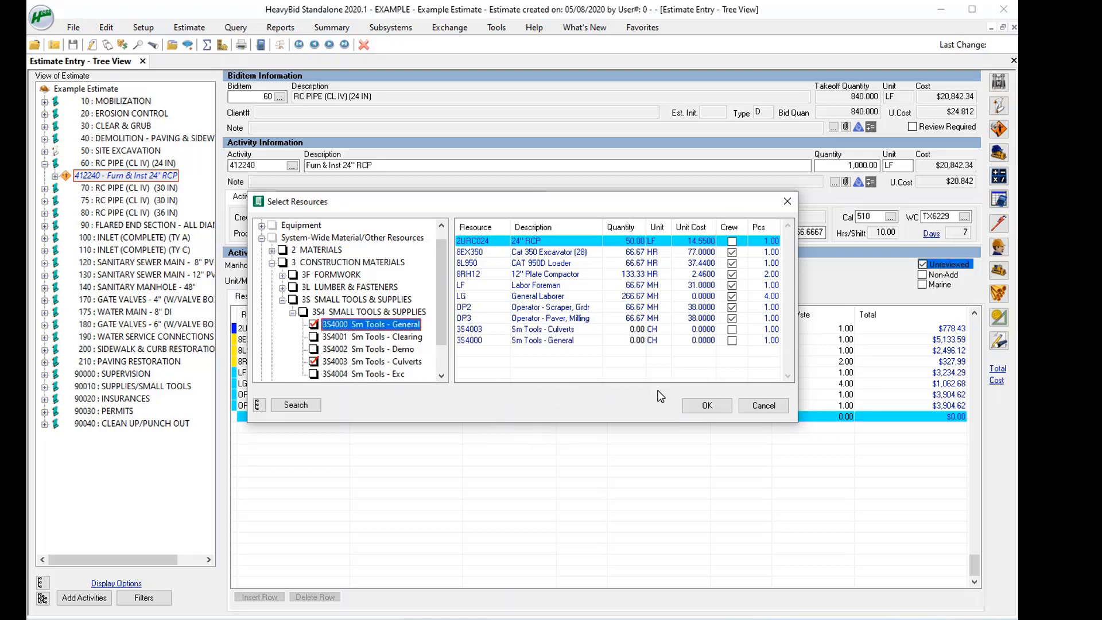
{"action": "left_click", "coordinate": [314, 362]}
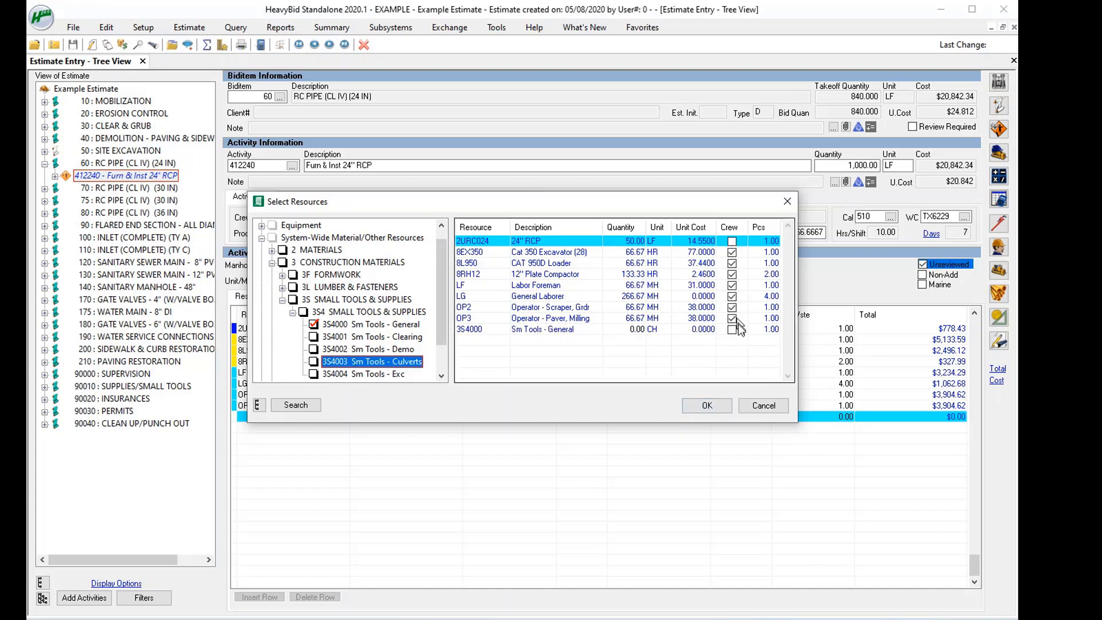
{"action": "left_click", "coordinate": [707, 406]}
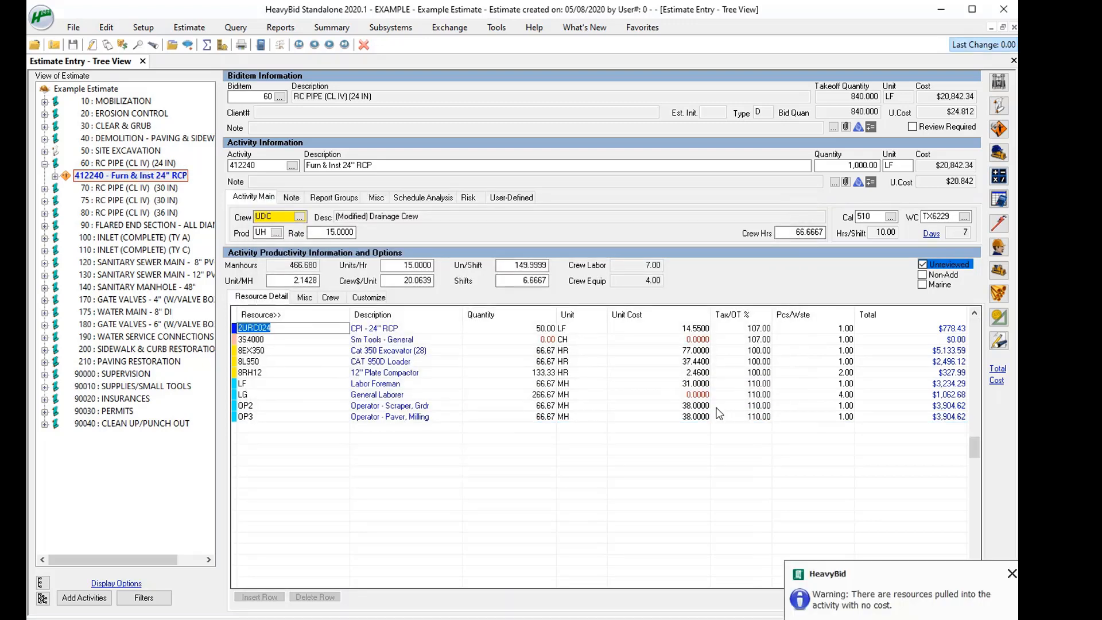
- Give the Sm Tools - General resource a quantity of 100 and a unit cost of 10
{"action": "left_click", "coordinate": [367, 384]}
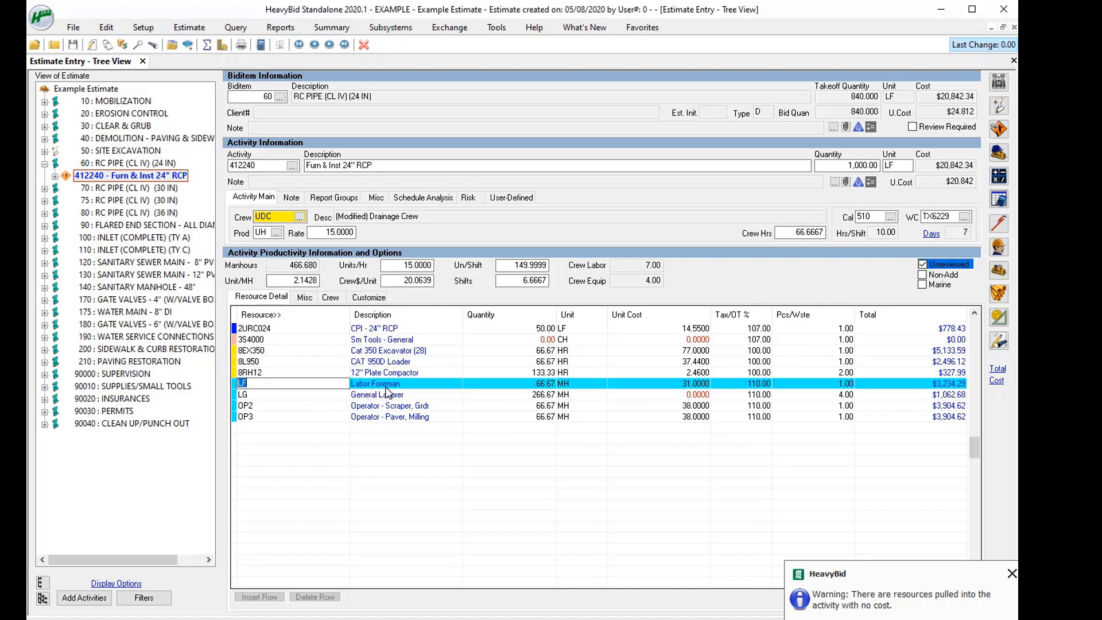
{"action": "left_click", "coordinate": [537, 341]}
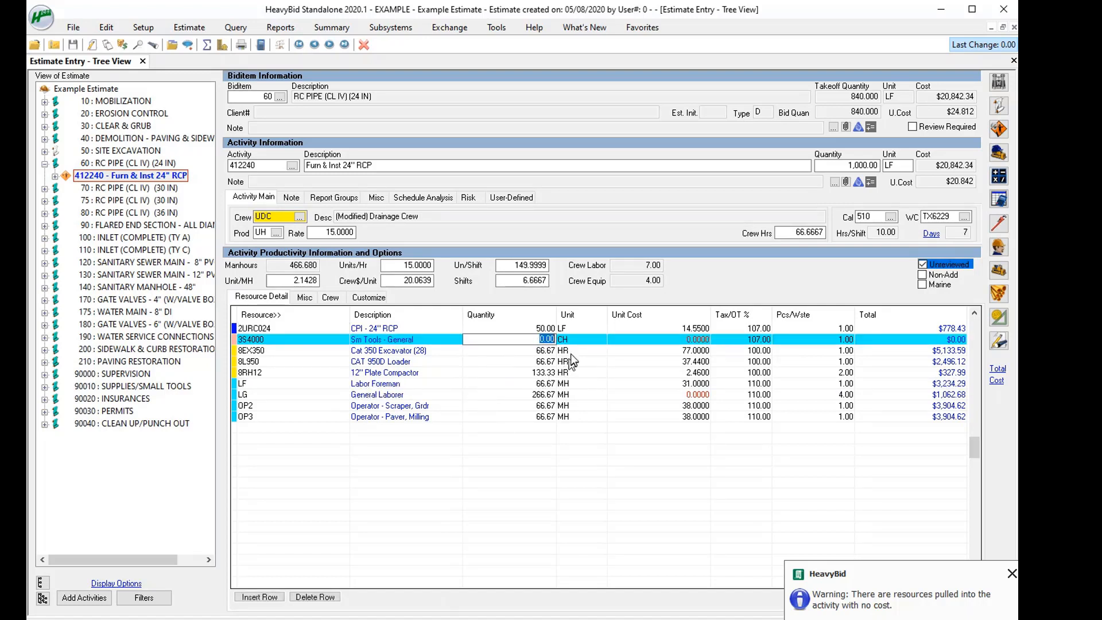
{"action": "key", "text": "Tab"}
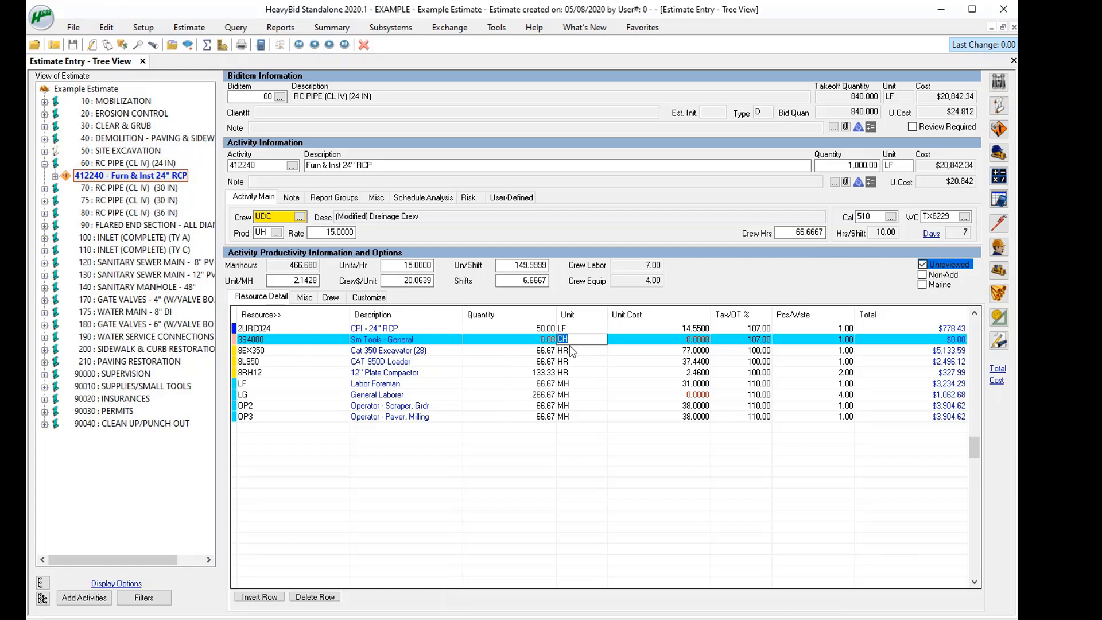
{"action": "key", "text": "shift+Tab"}
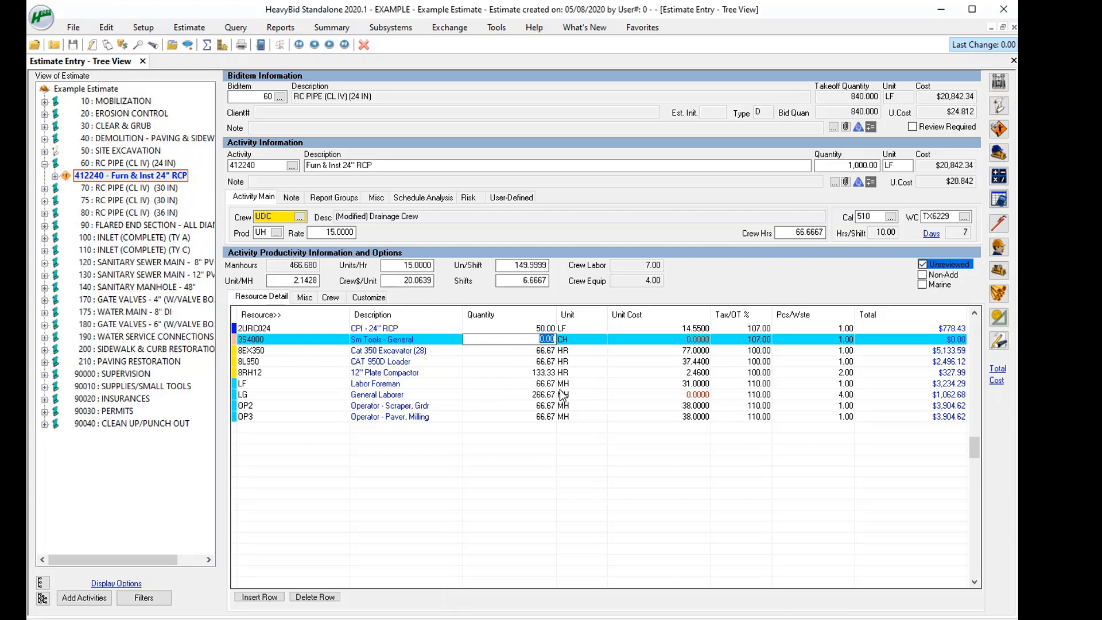
{"action": "type", "text": "10"}
{"action": "key", "text": "Tab"}
{"action": "key", "text": "Tab"}
{"action": "type", "text": "10"}
{"action": "key", "text": "Tab"}
{"action": "key", "text": "Tab"}
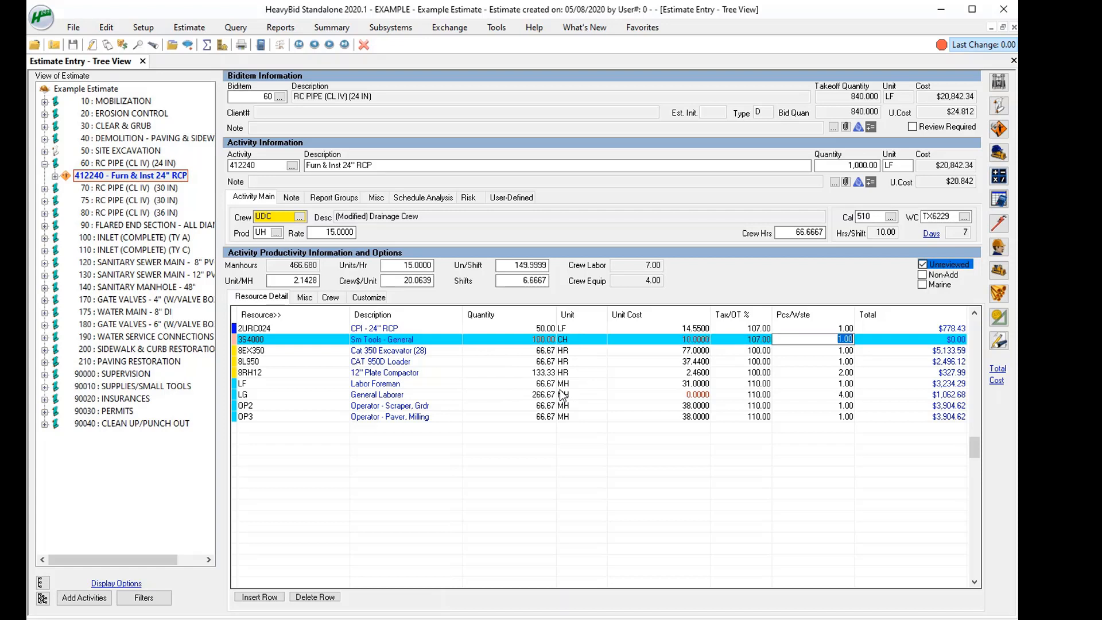
{"action": "key", "text": "Tab"}
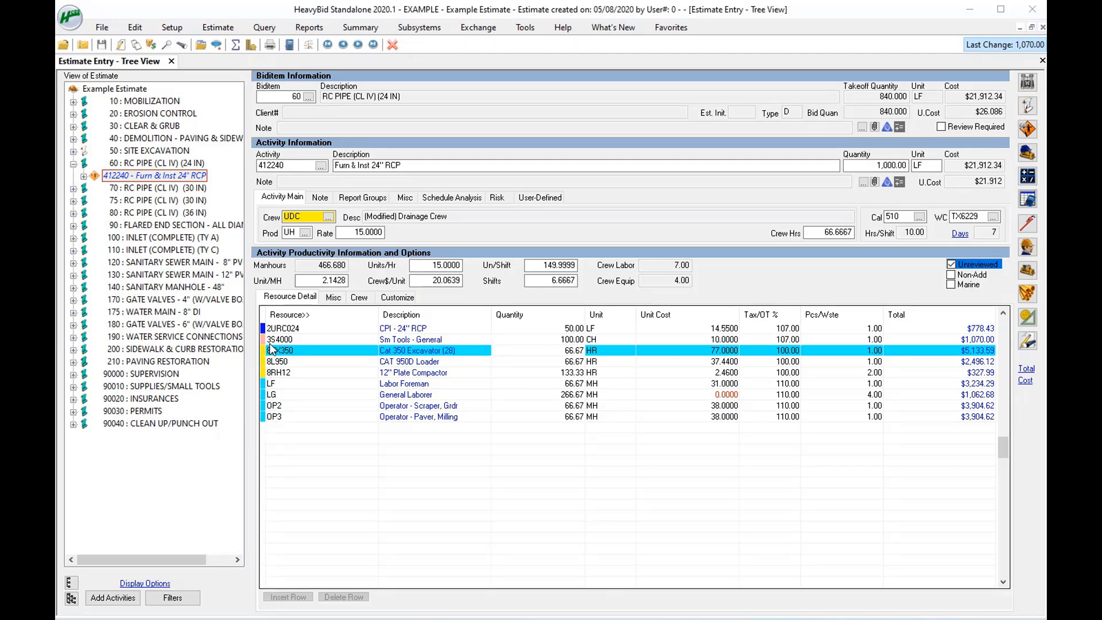
- Add the system-wide resource 3S4003 Sm Tools - Culverts to the activity and mark it as part of the crew
{"action": "left_click", "coordinate": [274, 314]}
{"action": "left_click", "coordinate": [276, 315]}
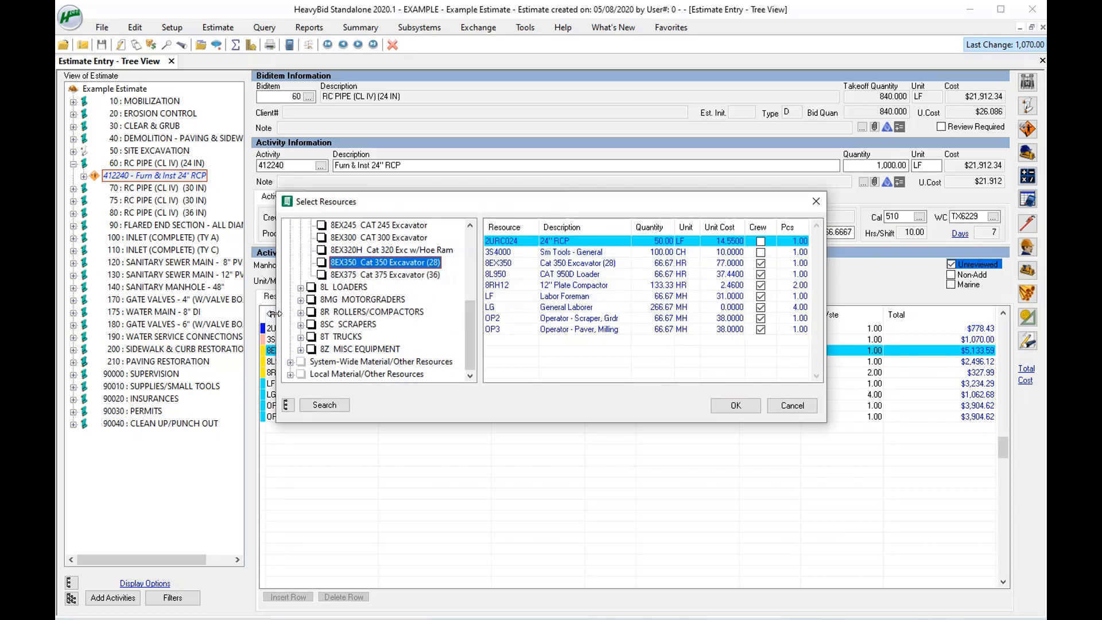
{"action": "left_click", "coordinate": [290, 362]}
{"action": "left_click", "coordinate": [301, 349]}
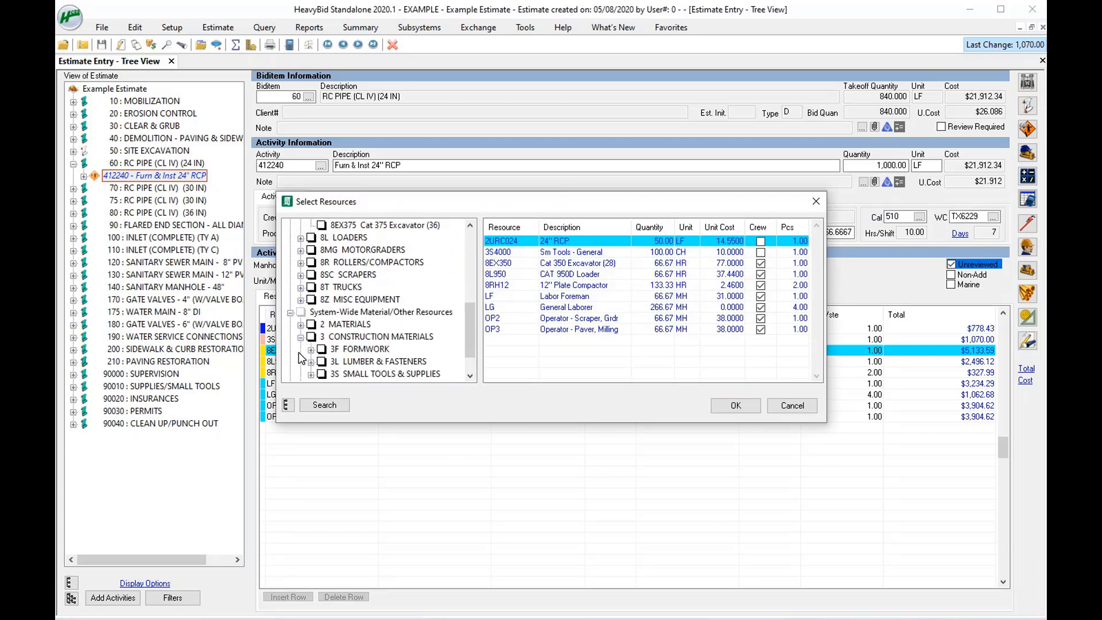
{"action": "left_click", "coordinate": [310, 374]}
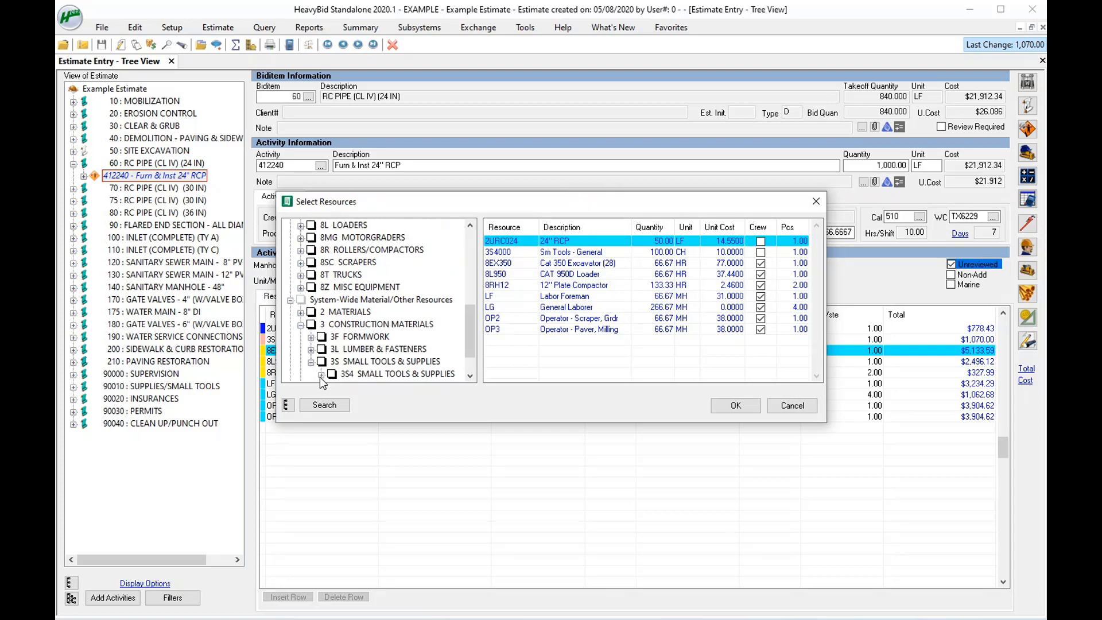
{"action": "left_click", "coordinate": [320, 374]}
{"action": "left_click", "coordinate": [342, 362]}
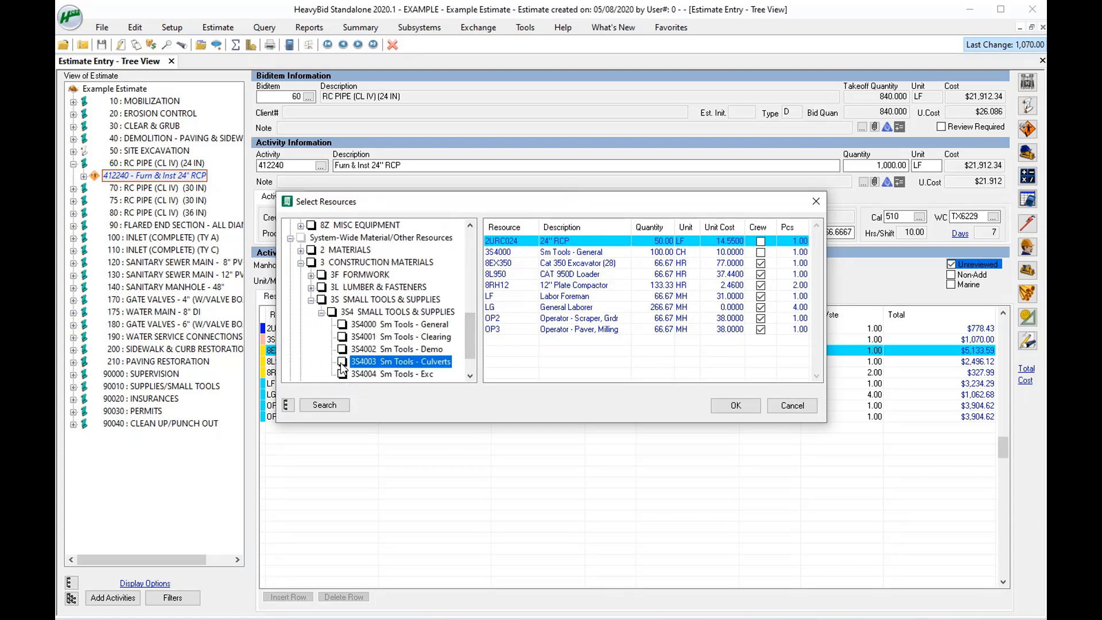
{"action": "left_click", "coordinate": [761, 341]}
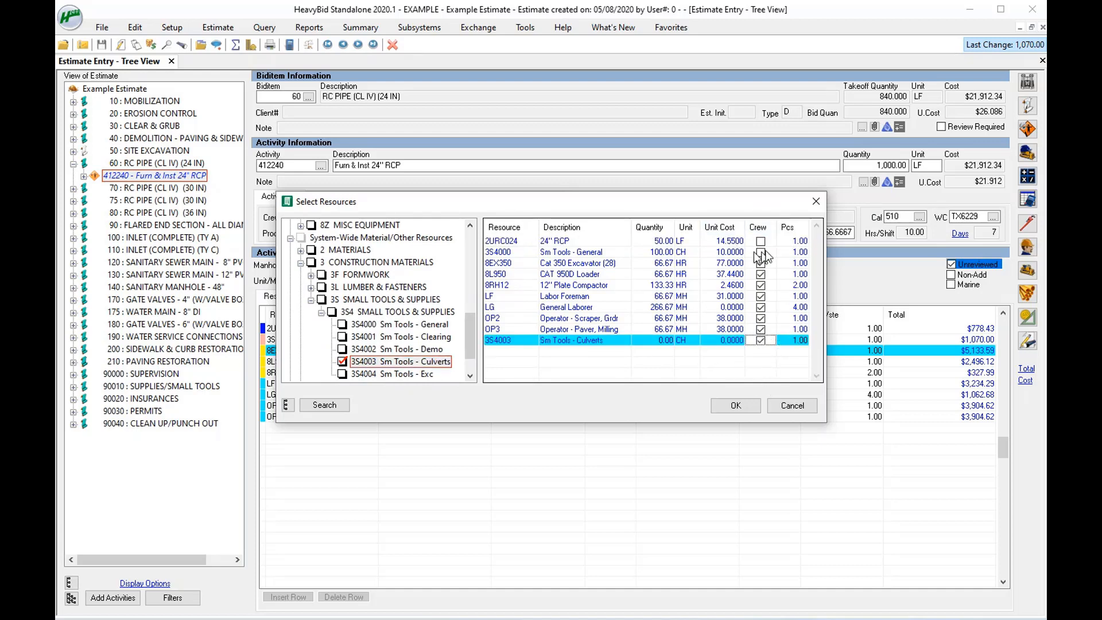
{"action": "left_click", "coordinate": [734, 409]}
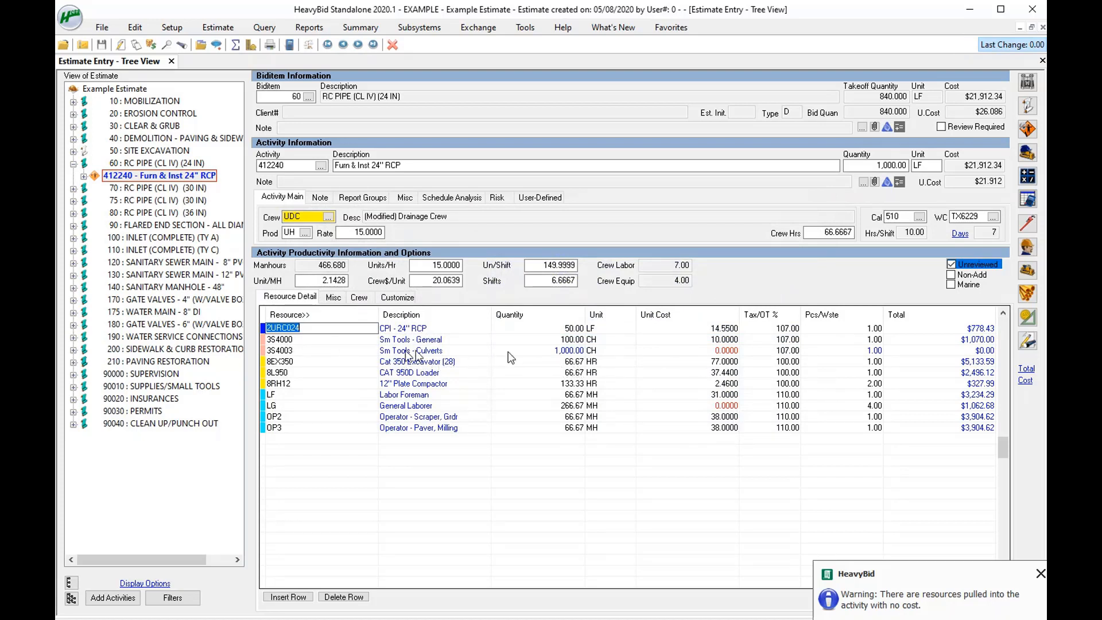
- Set the unit of the Sm Tools - Culverts resource to LF
{"action": "key", "text": "Down"}
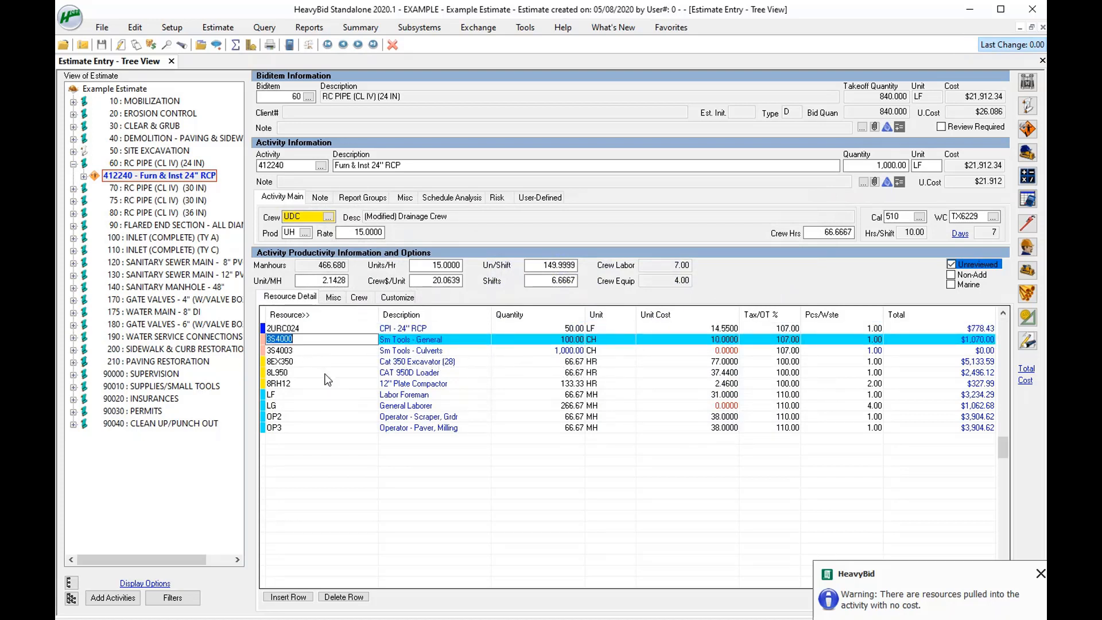
{"action": "key", "text": "Down"}
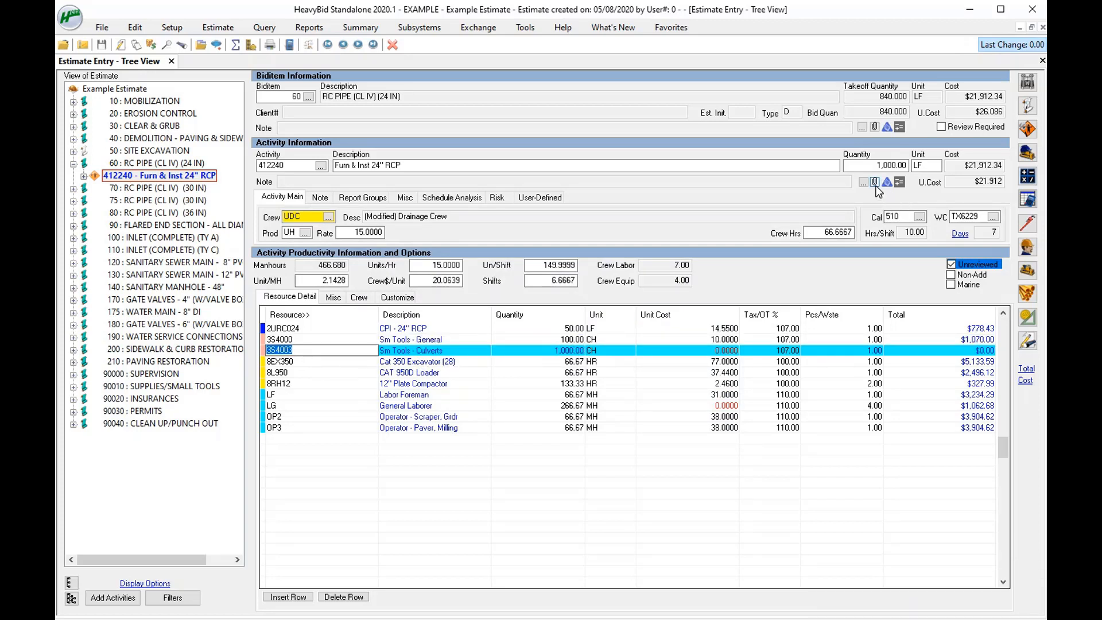
{"action": "left_click", "coordinate": [596, 350]}
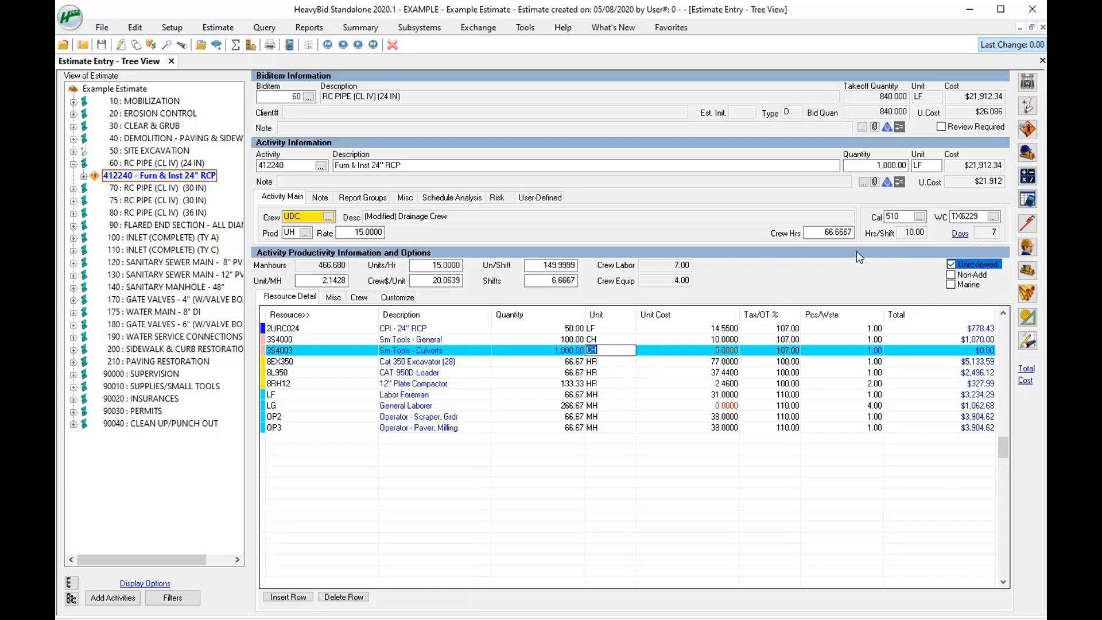
{"action": "type", "text": "LF"}
{"action": "key", "text": "Tab"}
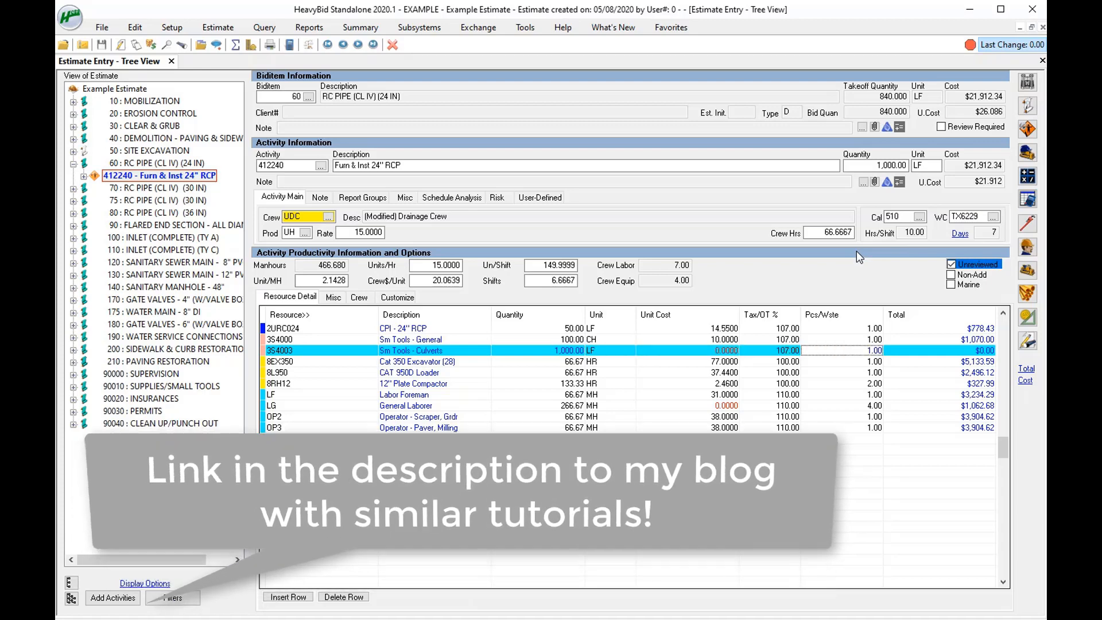
{"action": "left_click", "coordinate": [588, 352]}
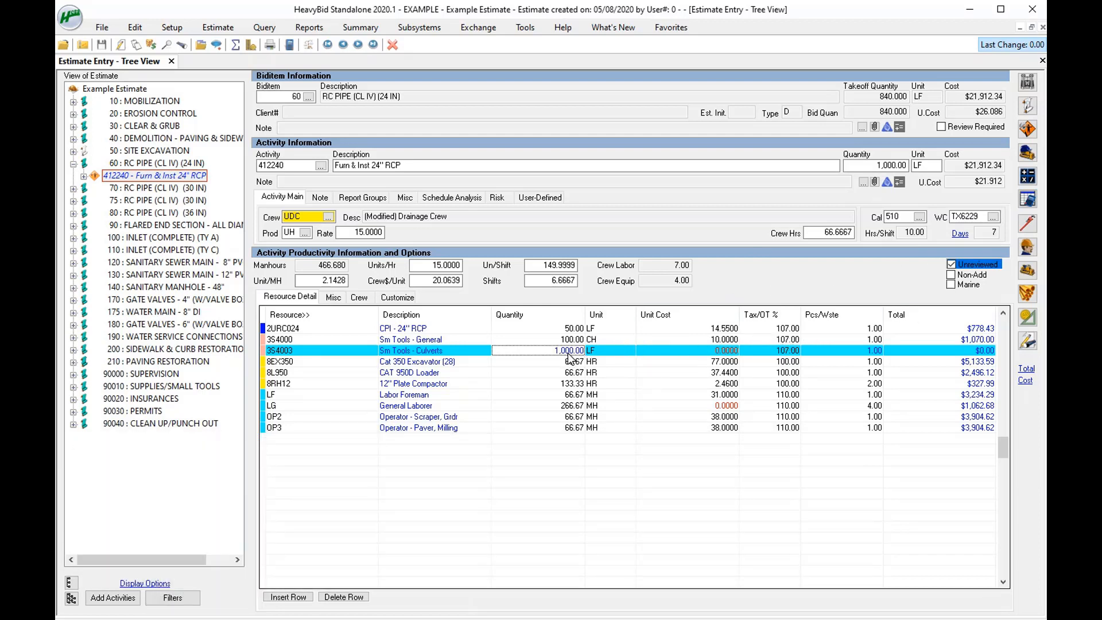
- In the activity's crew modification, set the material factor type of Sm Tools - Culverts to C, Units/Crew Hrs
{"action": "left_click", "coordinate": [1028, 153]}
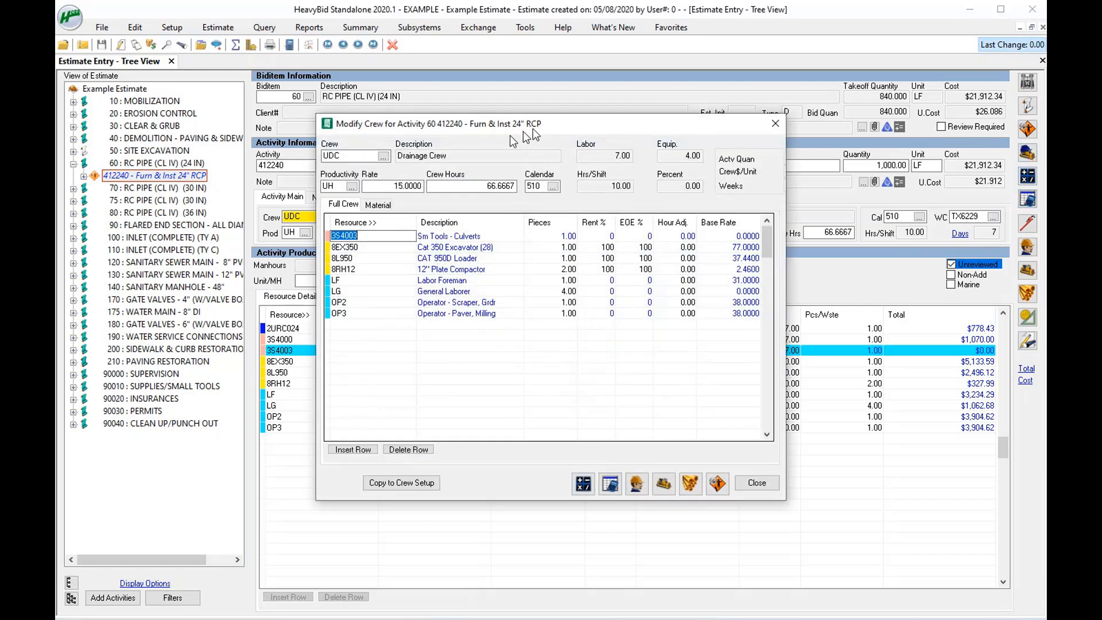
{"action": "left_click", "coordinate": [378, 206]}
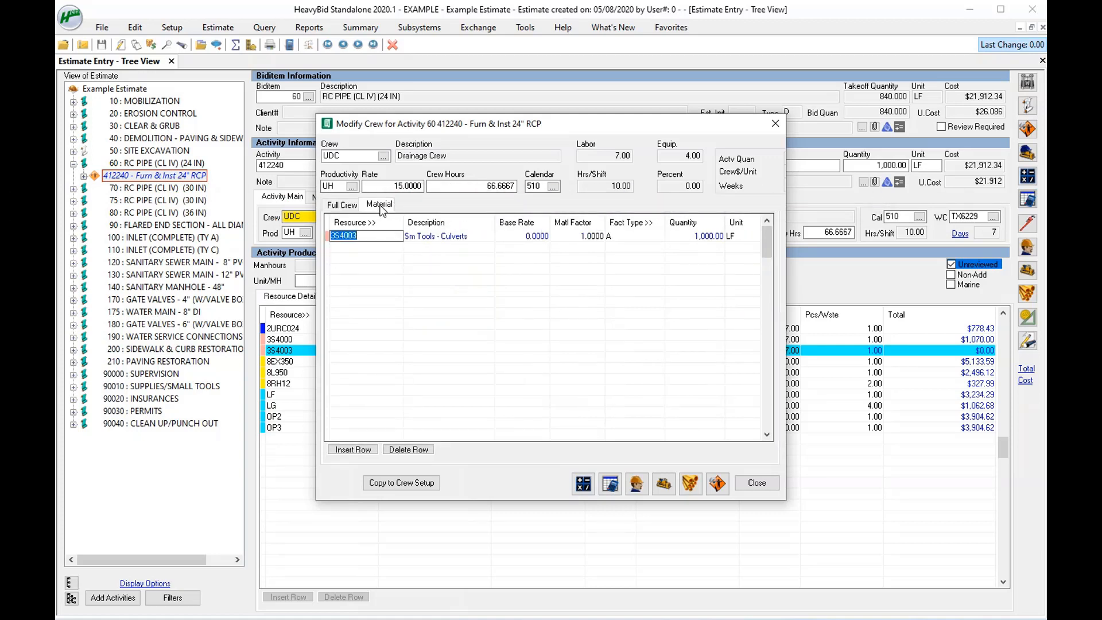
{"action": "left_click", "coordinate": [580, 236]}
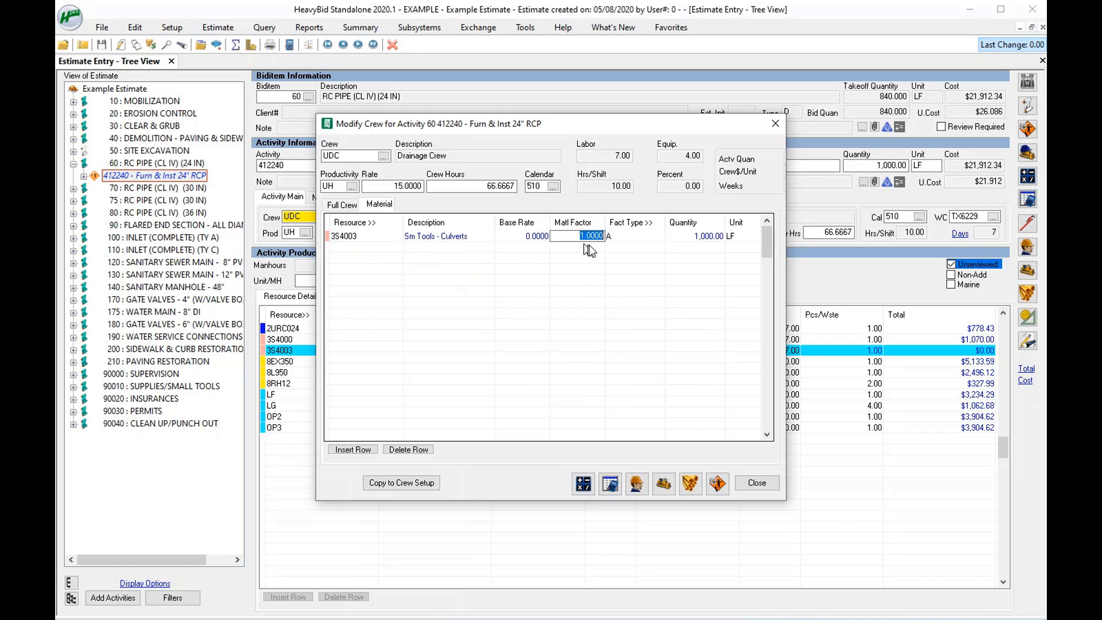
{"action": "left_click", "coordinate": [610, 237]}
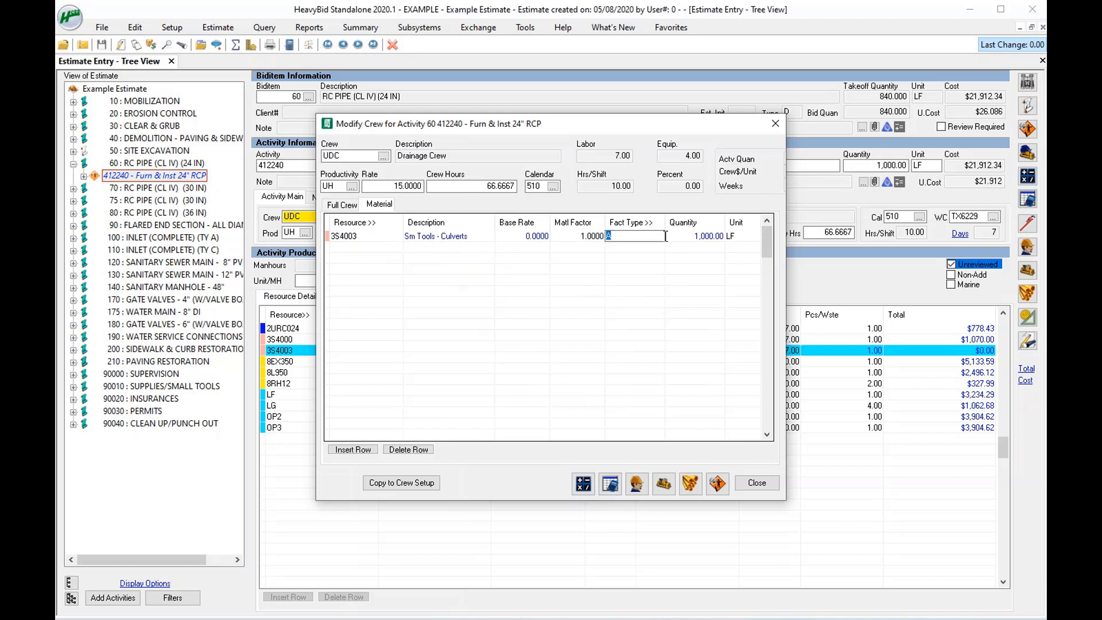
{"action": "left_click", "coordinate": [650, 225]}
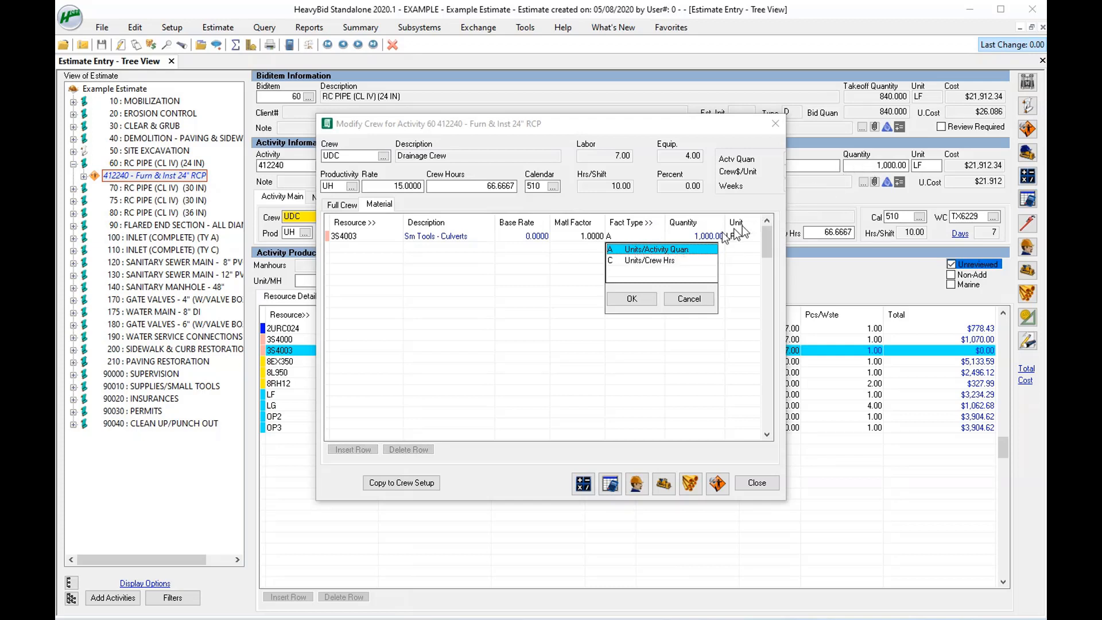
{"action": "left_click", "coordinate": [659, 261]}
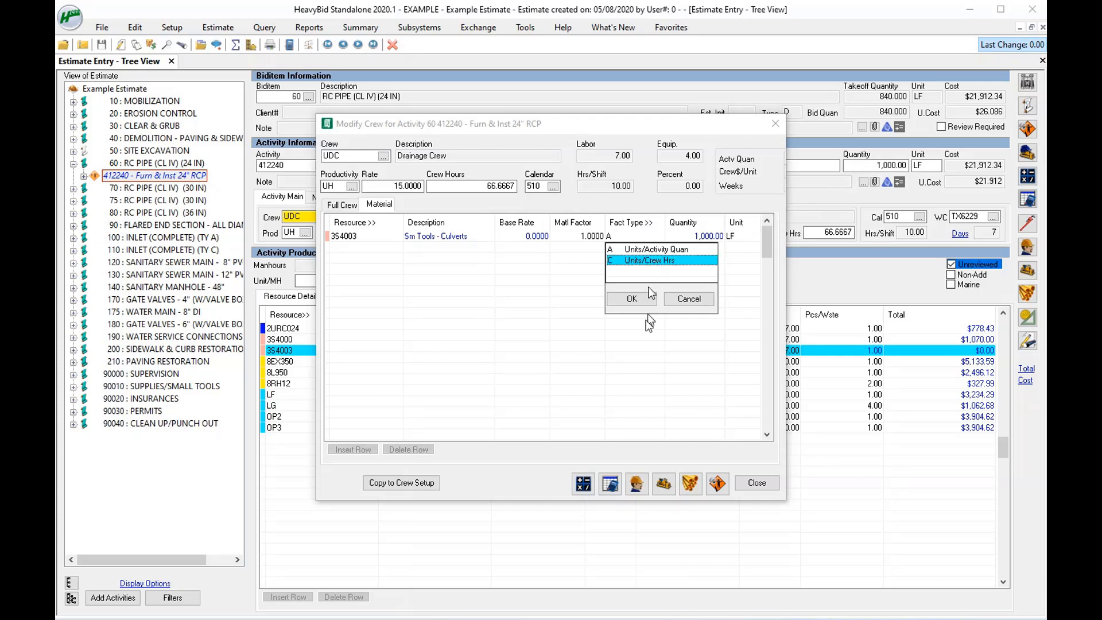
{"action": "left_click", "coordinate": [649, 250]}
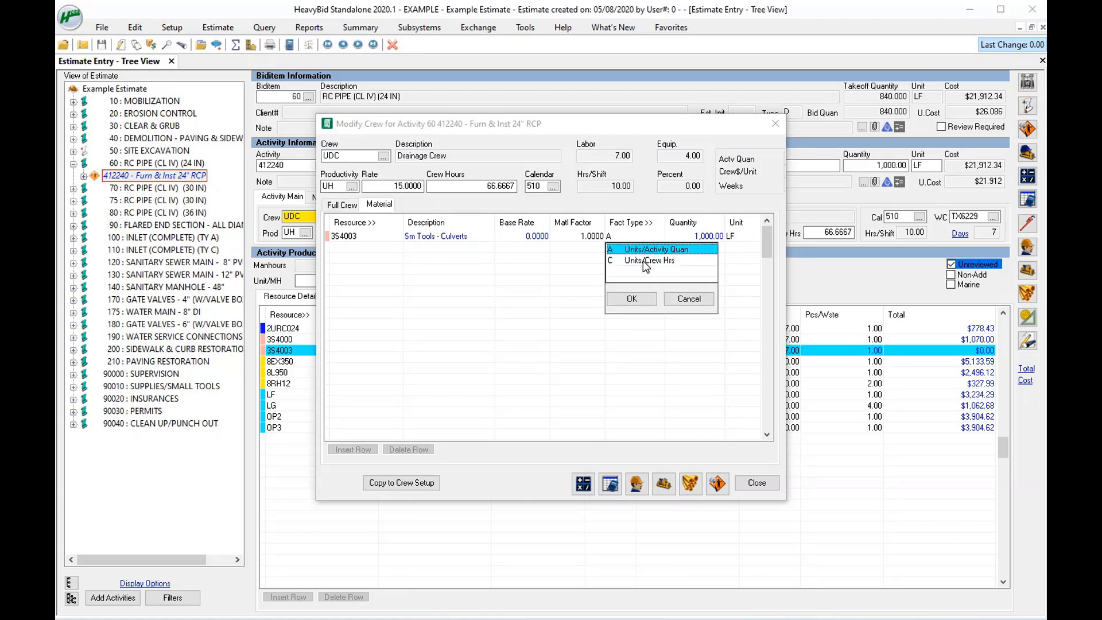
{"action": "left_click", "coordinate": [642, 261]}
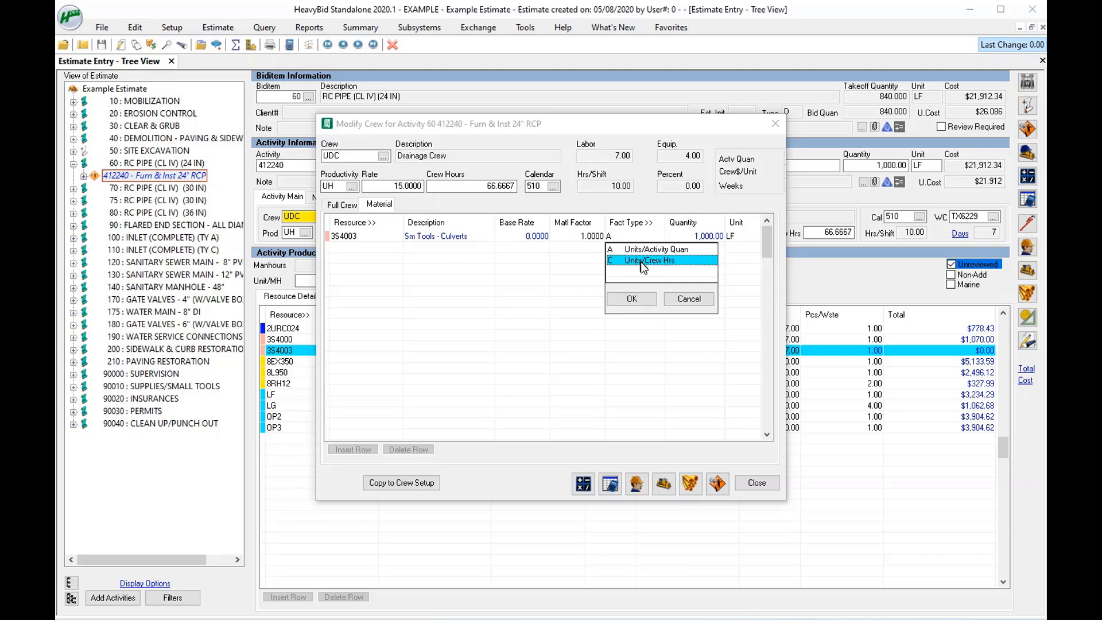
{"action": "left_click", "coordinate": [642, 299]}
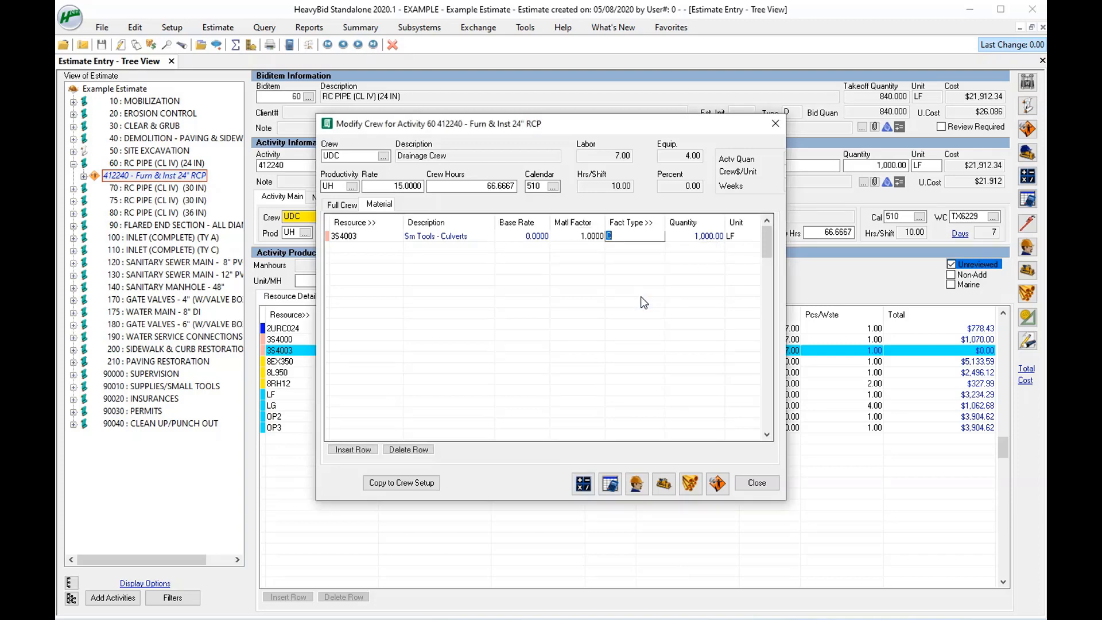
- Finish the crew modification and set the activity's productivity rate to 20 units per hour
{"action": "left_click", "coordinate": [757, 483]}
{"action": "left_click", "coordinate": [573, 372]}
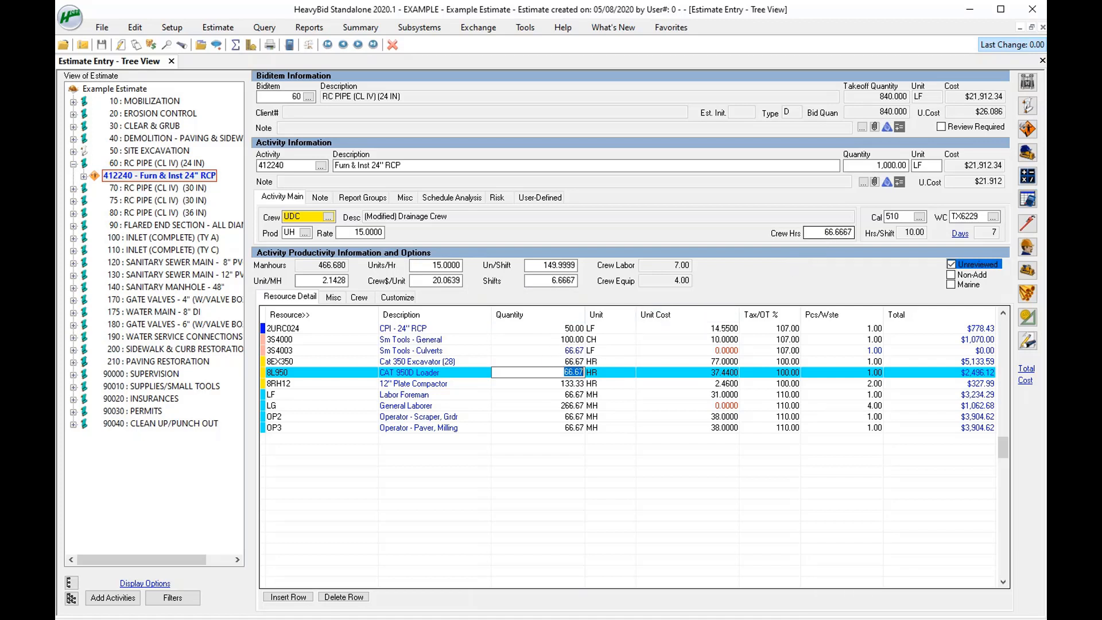
{"action": "left_click", "coordinate": [583, 352]}
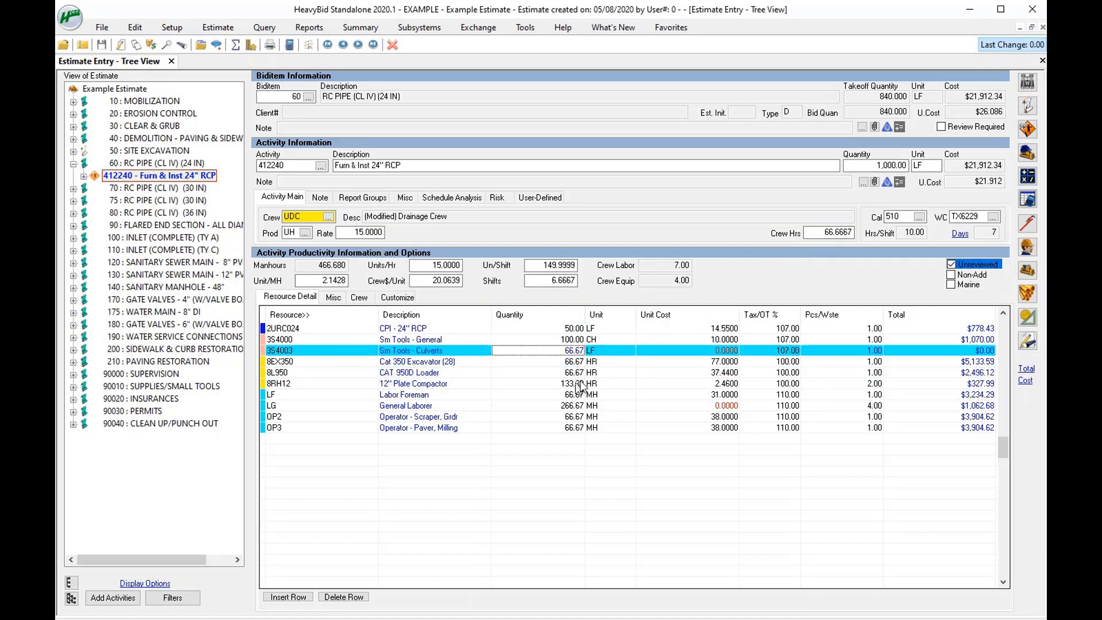
{"action": "left_click", "coordinate": [364, 233]}
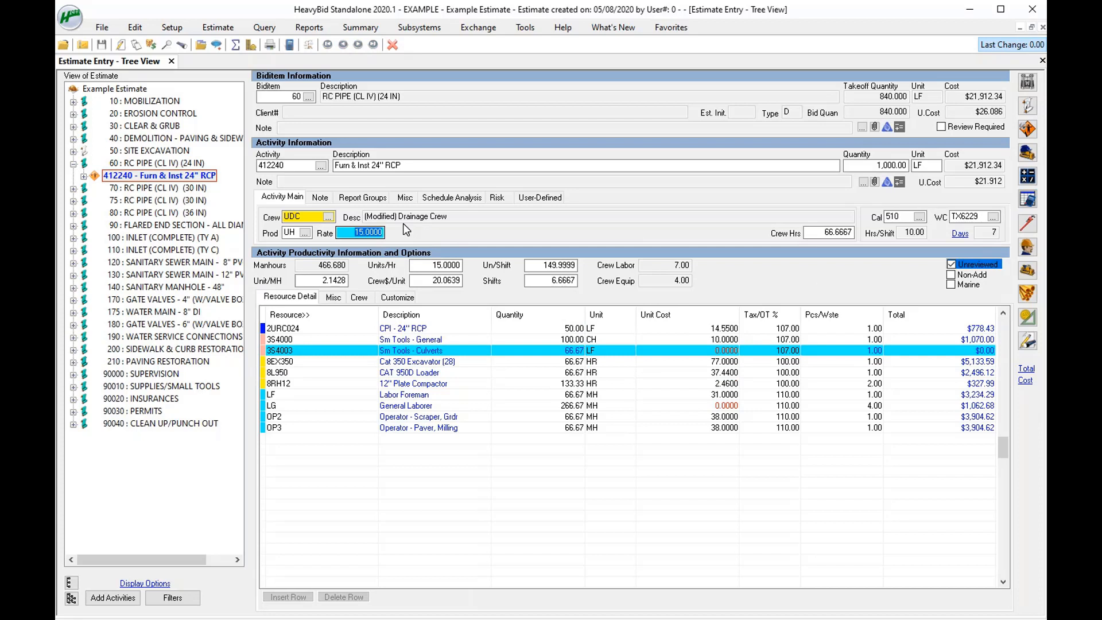
{"action": "type", "text": "20"}
{"action": "key", "text": "Tab"}
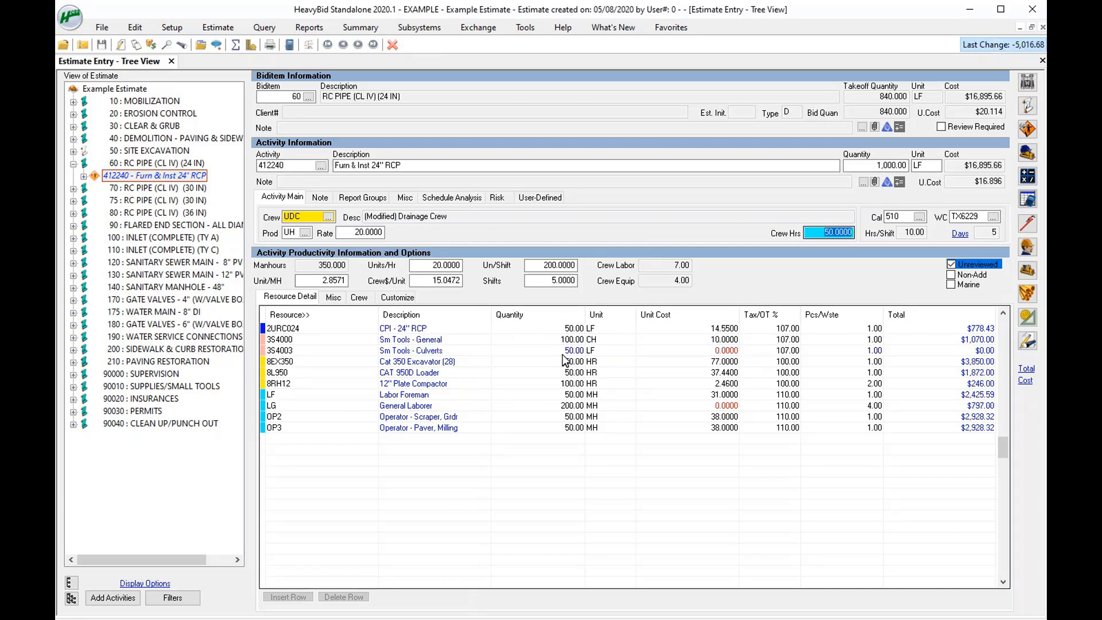
- Compare the Sm Tools - Culverts quantity with the activity quantity and the quantities of the non-crew materials
{"action": "left_click", "coordinate": [550, 351]}
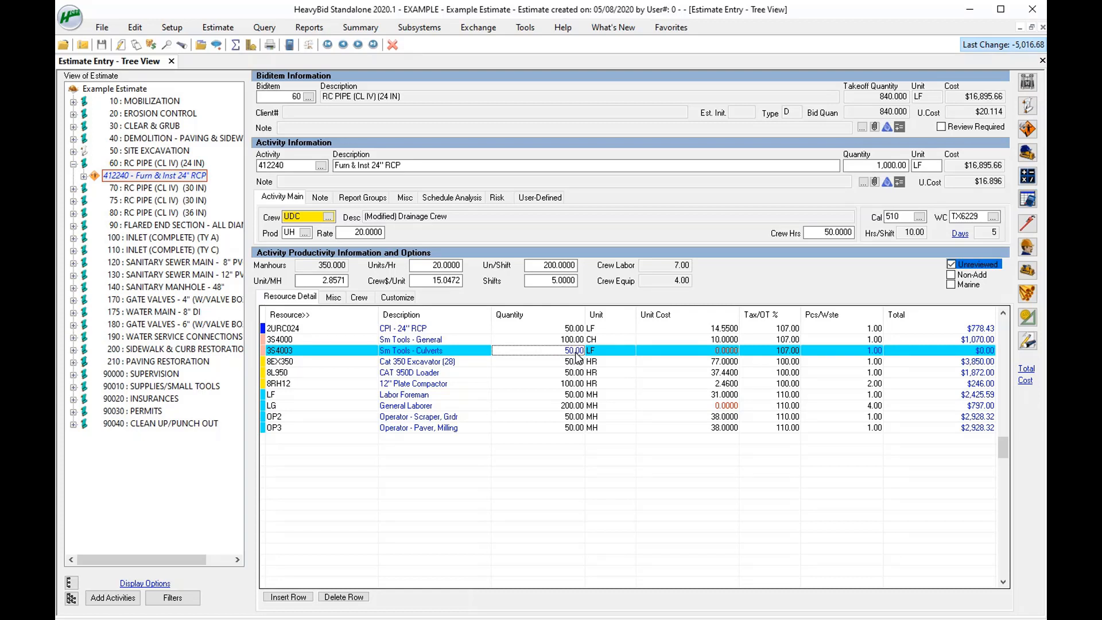
{"action": "left_click", "coordinate": [887, 165]}
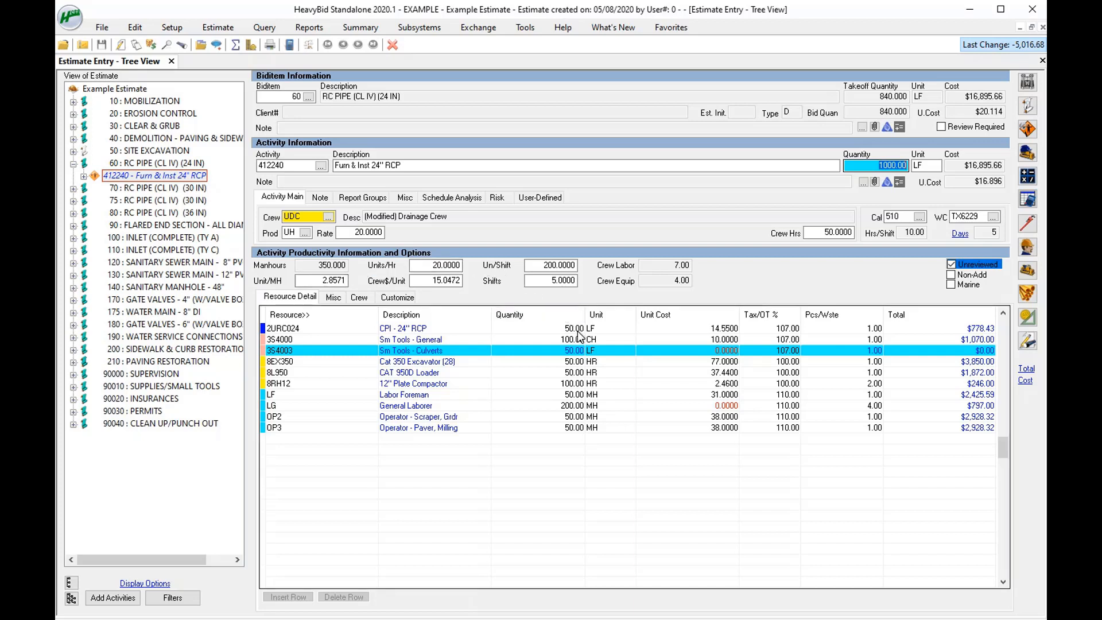
{"action": "left_click", "coordinate": [539, 328]}
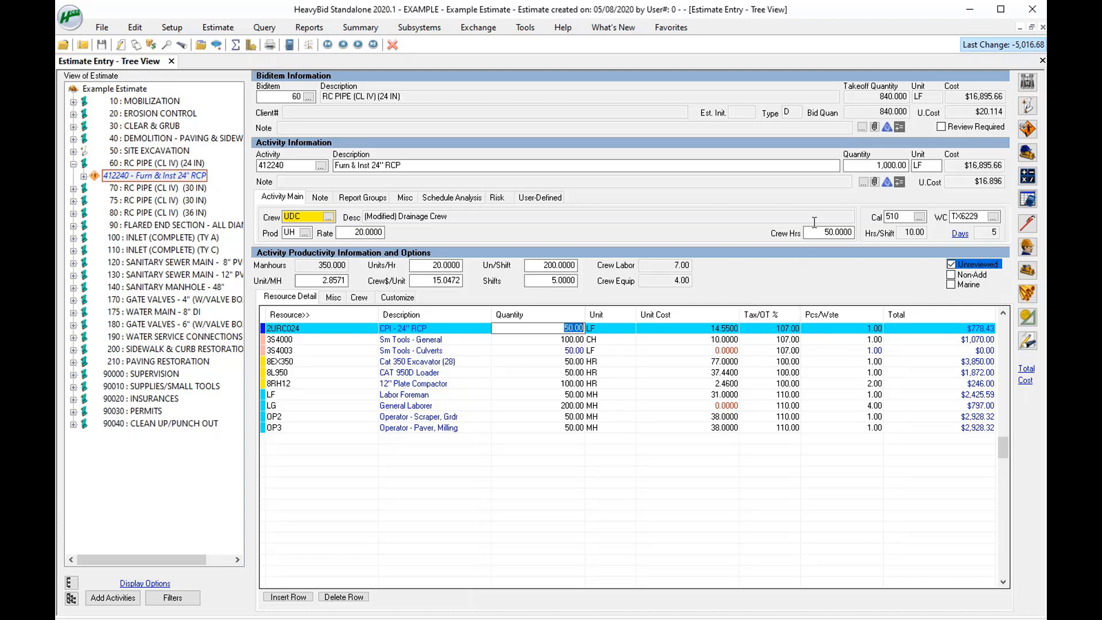
{"action": "left_click", "coordinate": [889, 164]}
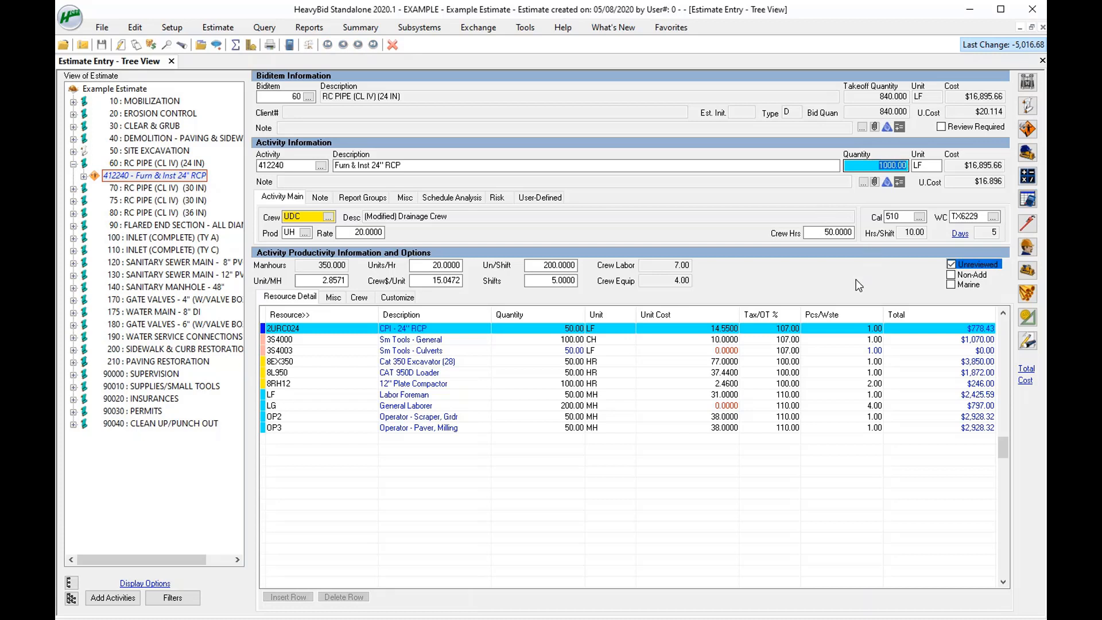
{"action": "left_click", "coordinate": [573, 352]}
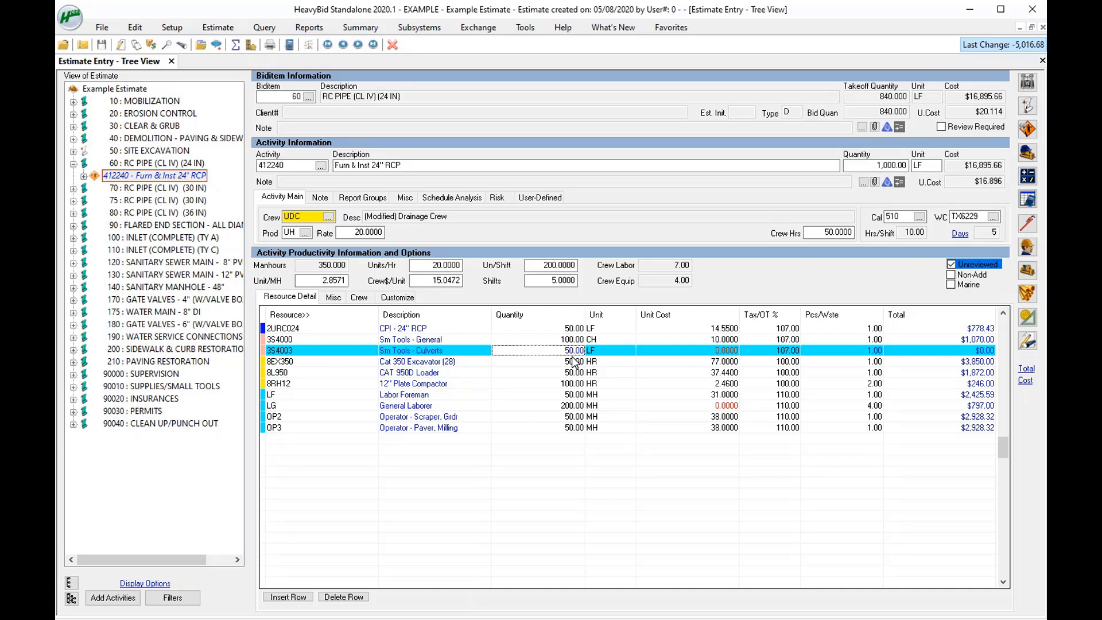
{"action": "double_click", "coordinate": [569, 340]}
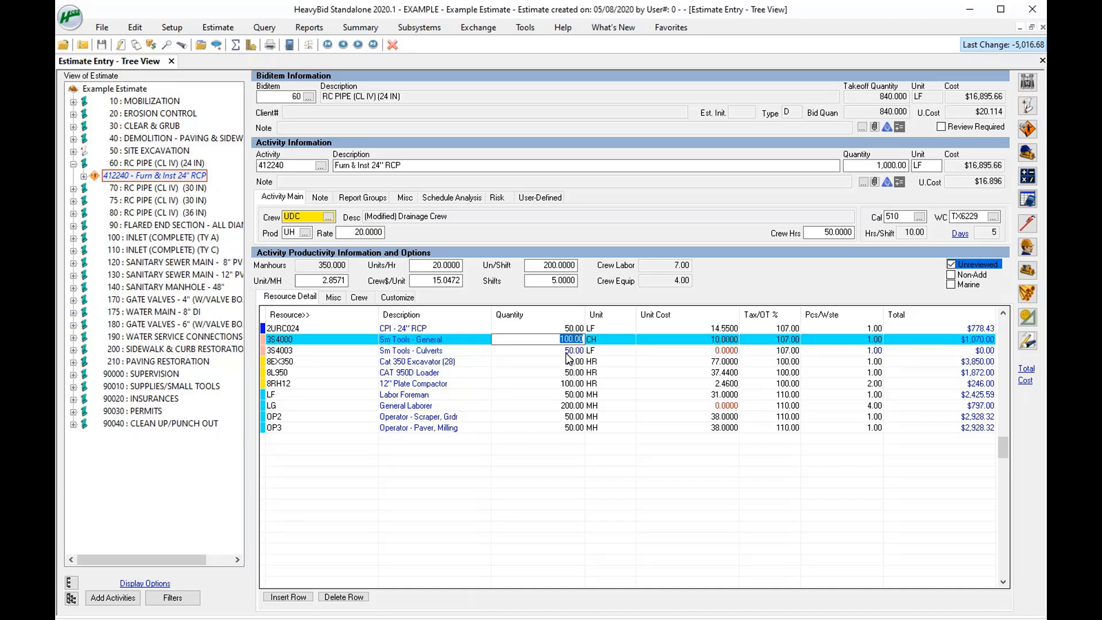
- Set the Sm Tools - Culverts resource's unit to HR and its unit cost to 5
{"action": "left_click", "coordinate": [566, 353]}
{"action": "key", "text": "Tab"}
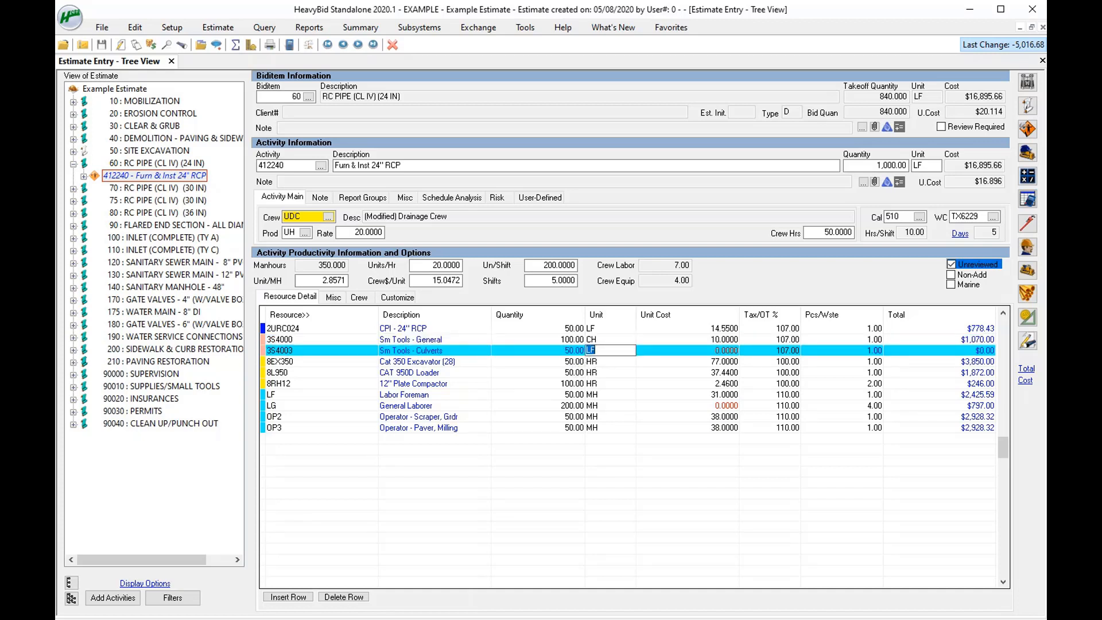
{"action": "type", "text": "HR"}
{"action": "key", "text": "Tab"}
{"action": "type", "text": "5"}
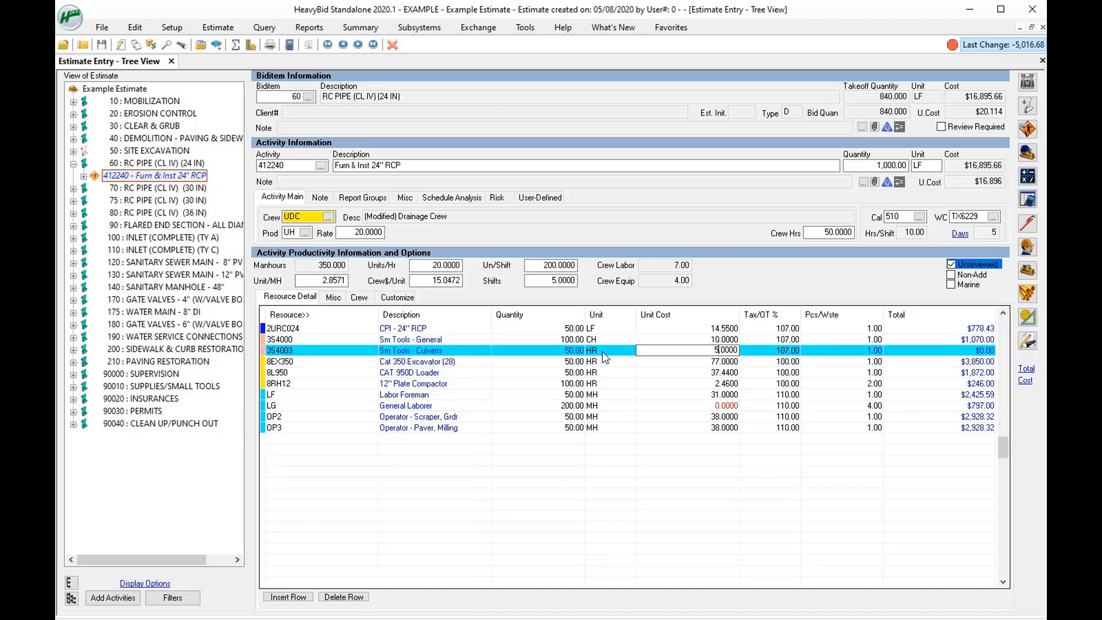
{"action": "key", "text": "Return"}
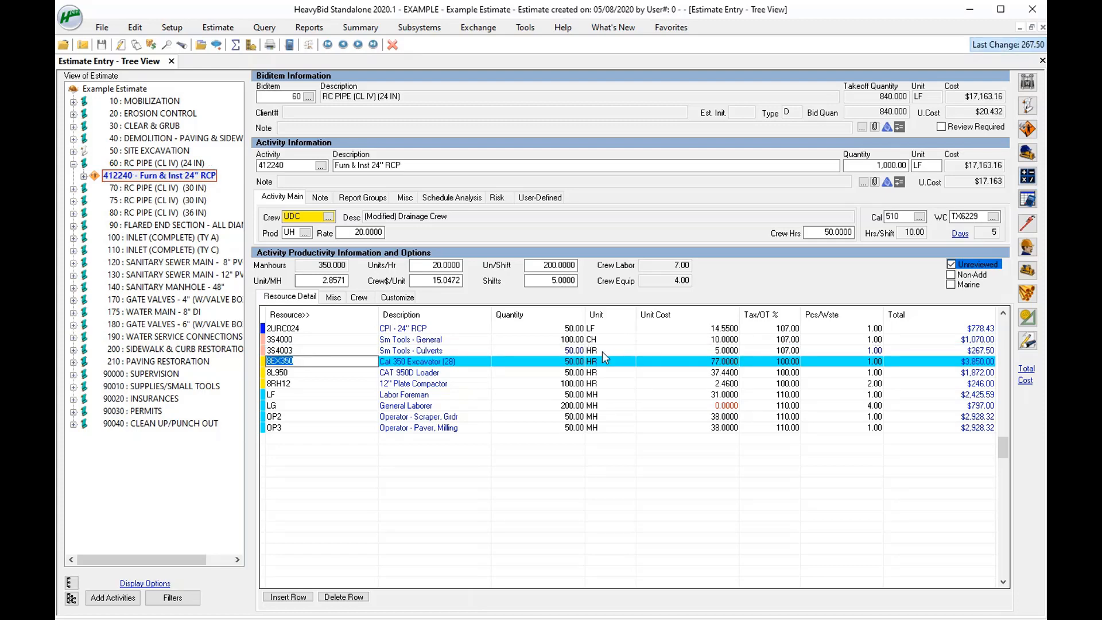
- In the setup of the UDC Drainage Crew, add resource 3S4002 Sm Tools - Demo with material factors saved as Units per Actv. Quan
{"action": "left_click", "coordinate": [173, 29]}
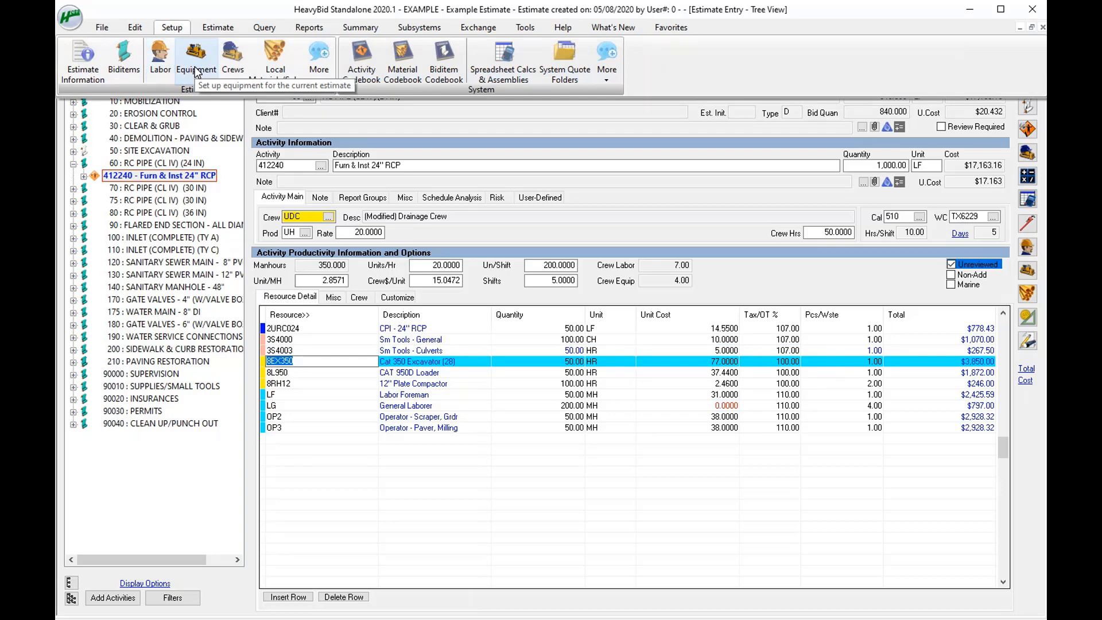
{"action": "left_click", "coordinate": [233, 62]}
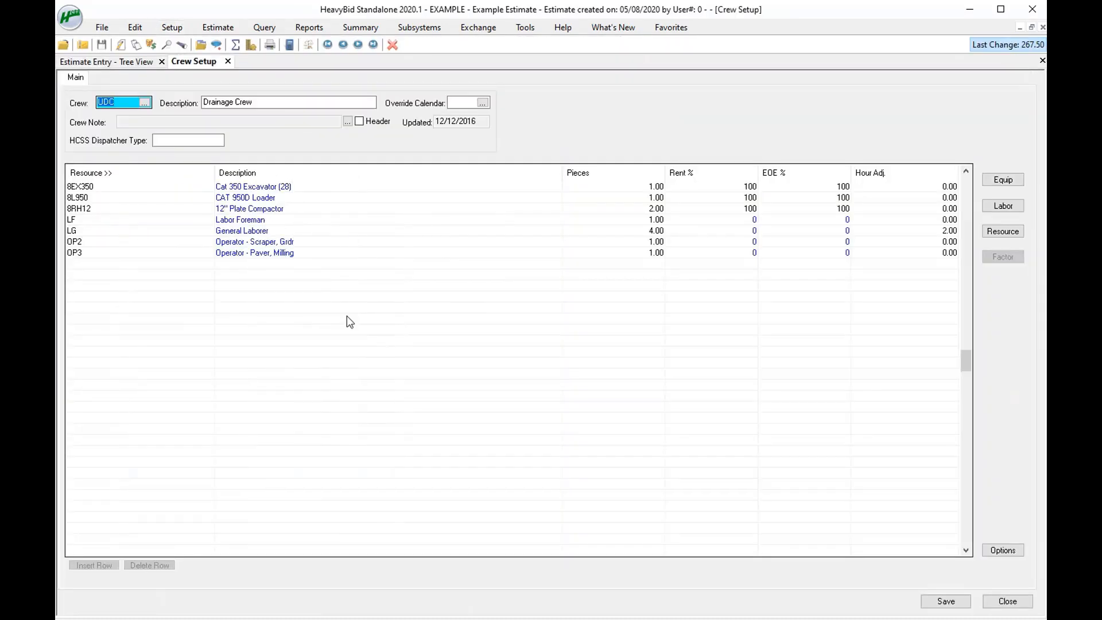
{"action": "left_click", "coordinate": [150, 276]}
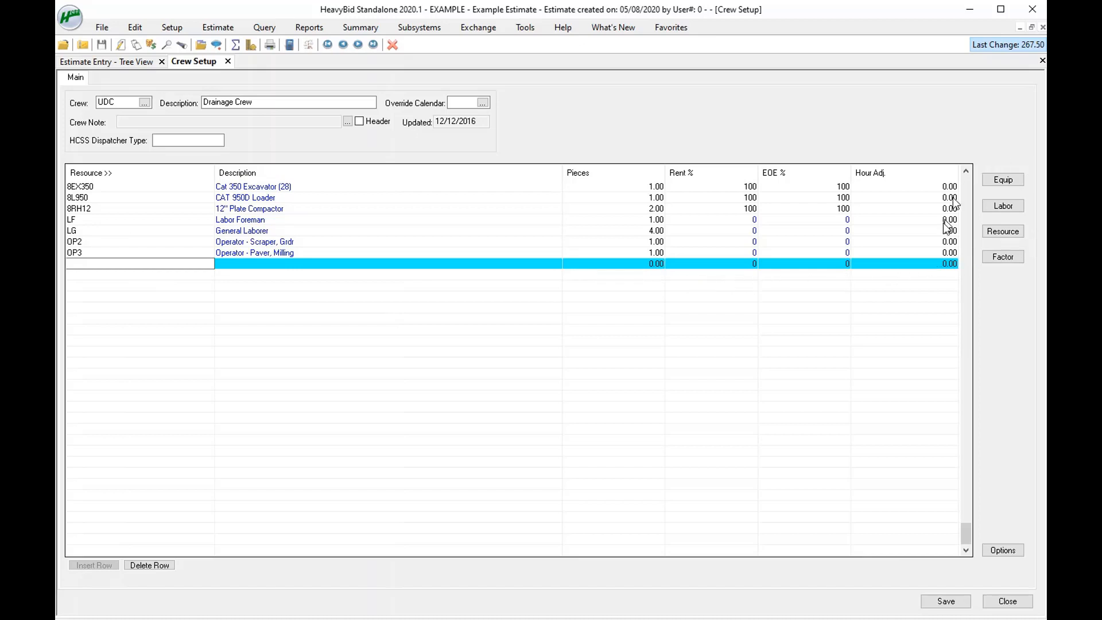
{"action": "left_click", "coordinate": [1003, 230]}
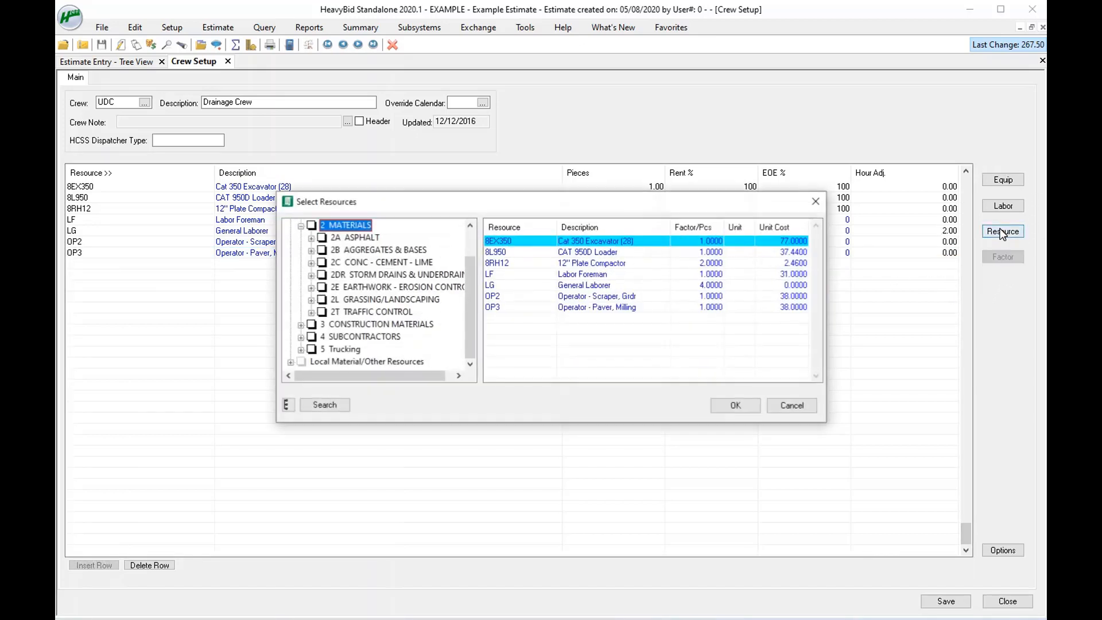
{"action": "left_click", "coordinate": [300, 325]}
{"action": "left_click", "coordinate": [311, 362]}
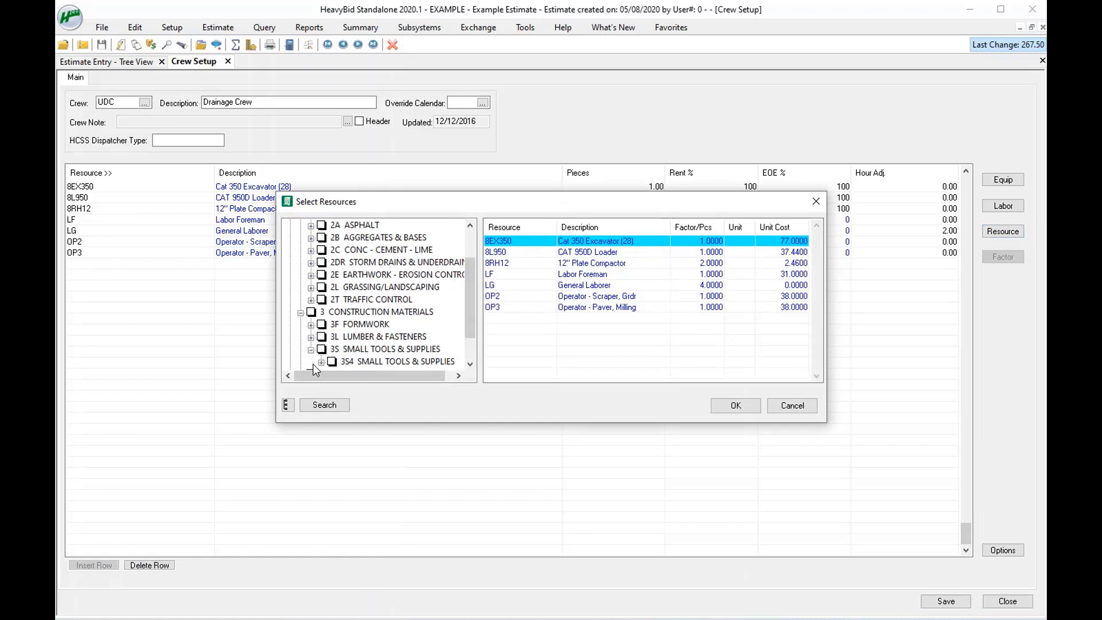
{"action": "scroll", "coordinate": [402, 345], "scroll_direction": "down", "scroll_amount": 1}
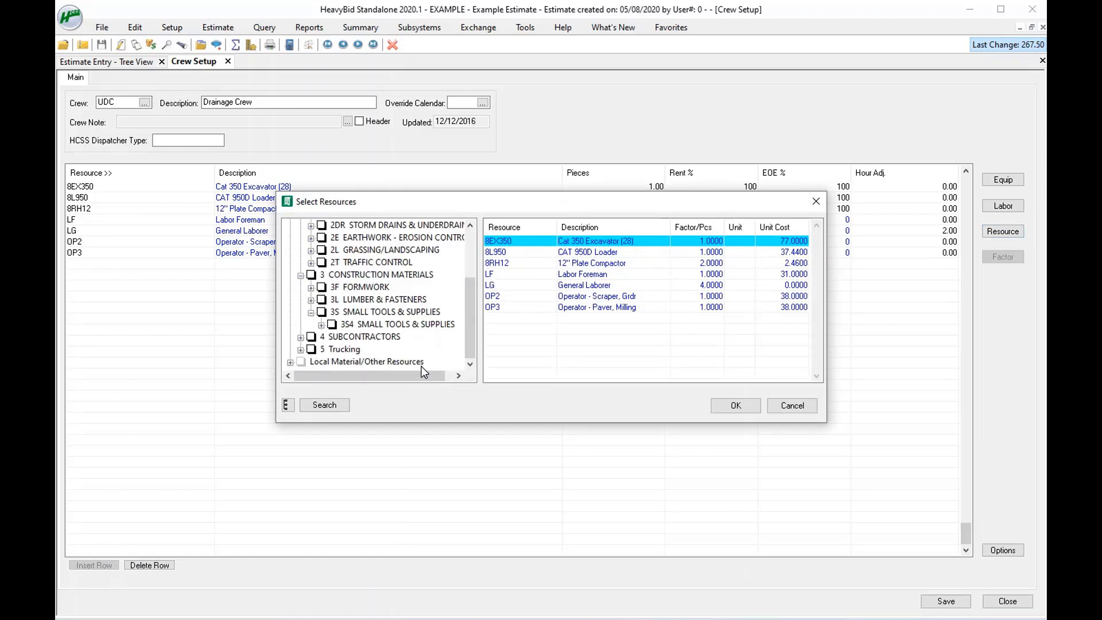
{"action": "left_click", "coordinate": [322, 325]}
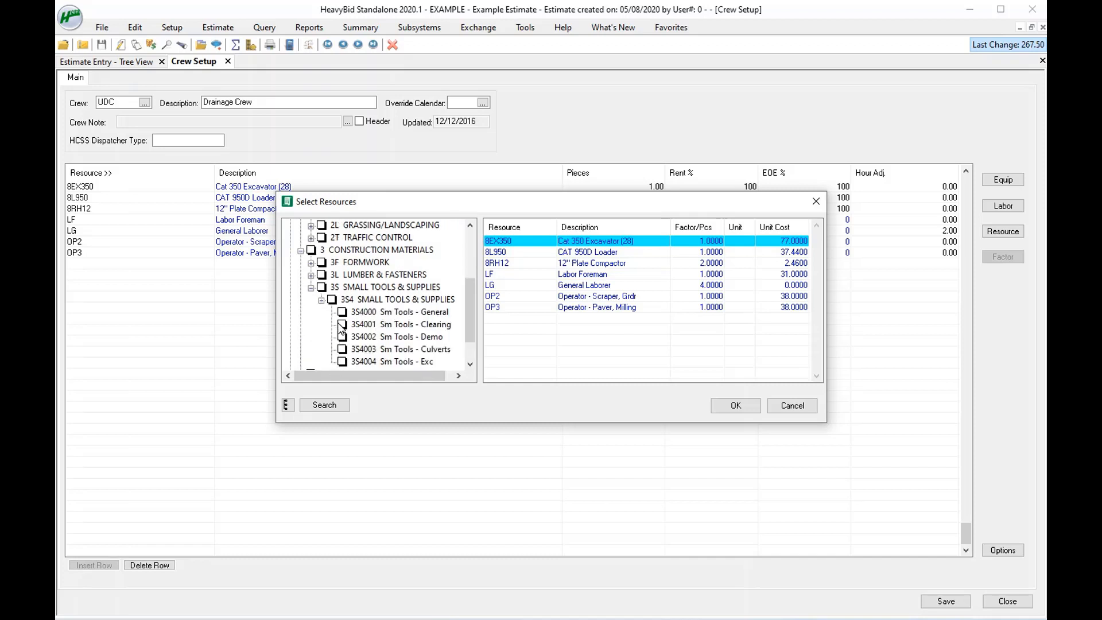
{"action": "left_click", "coordinate": [342, 337]}
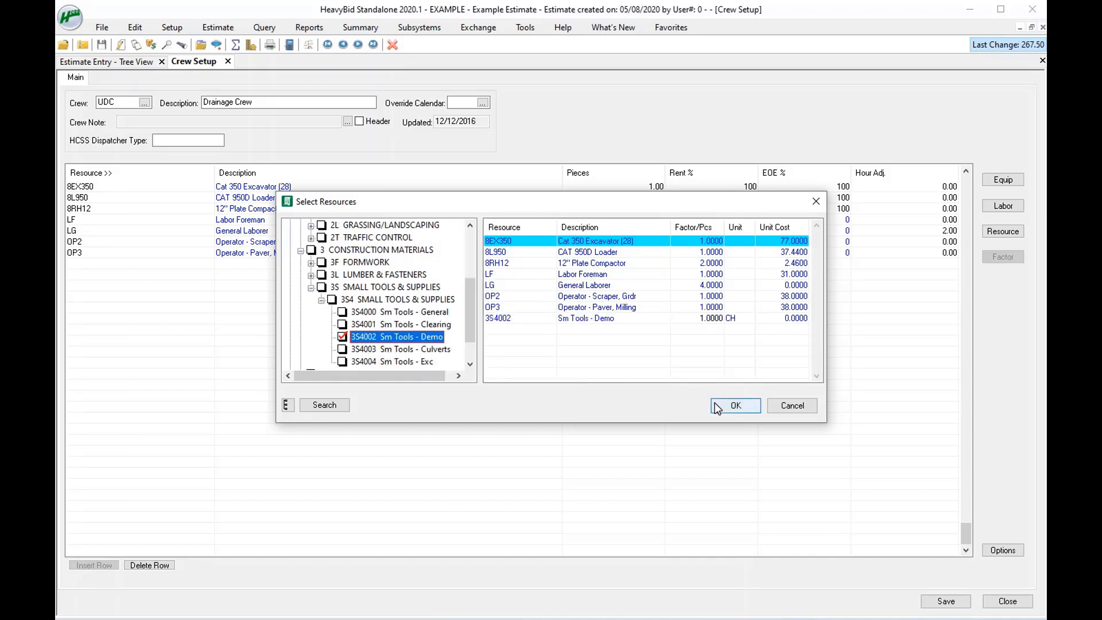
{"action": "left_click", "coordinate": [734, 405]}
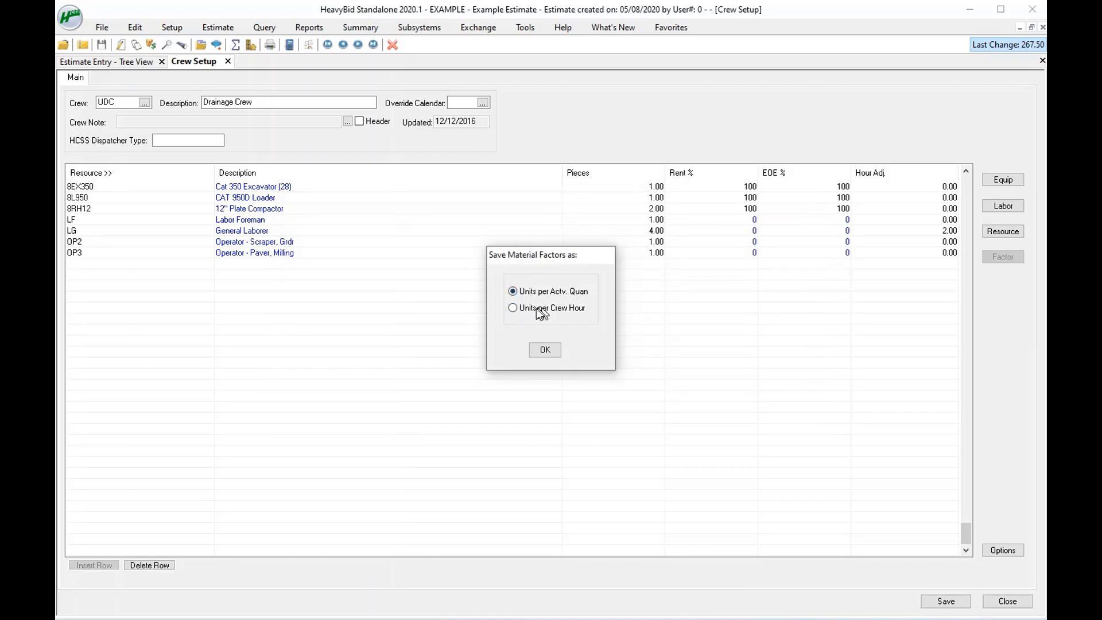
{"action": "left_click", "coordinate": [545, 350]}
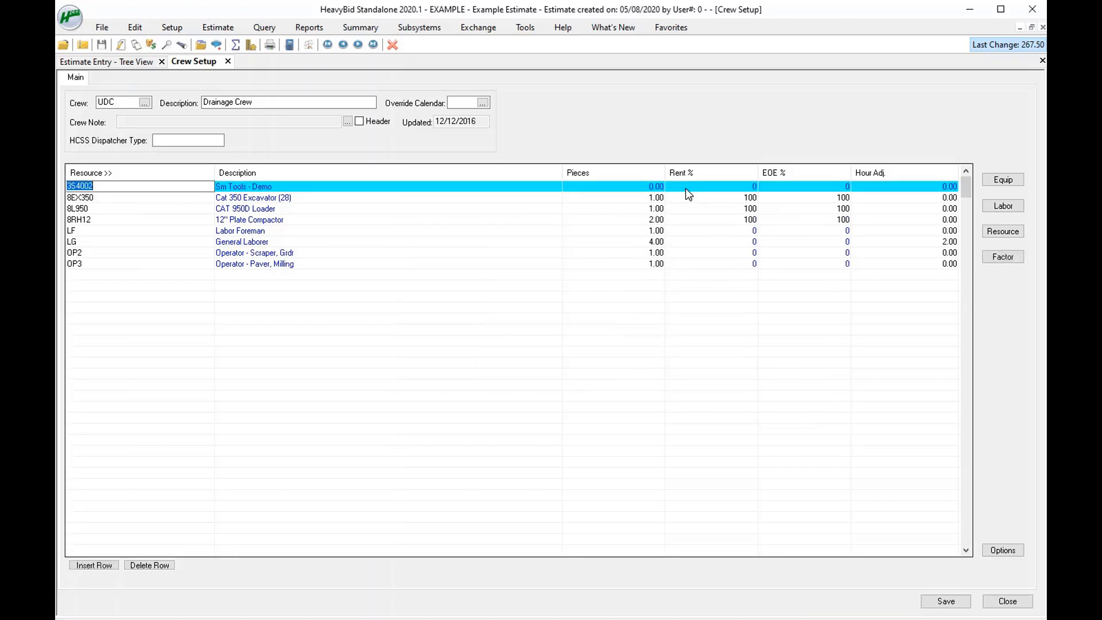
{"action": "left_click", "coordinate": [740, 219]}
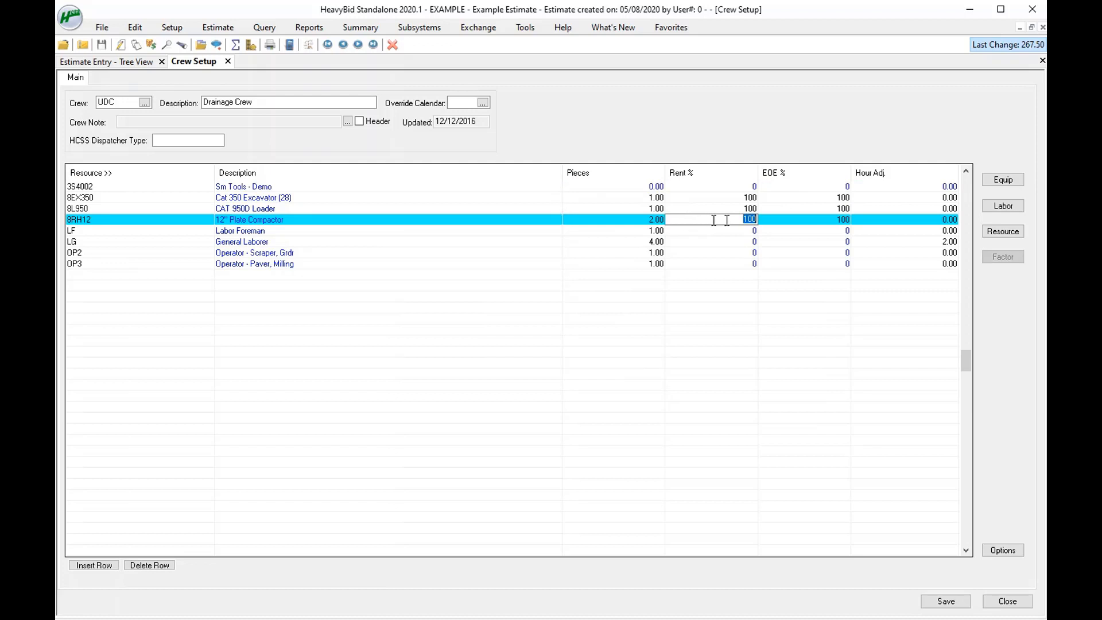
{"action": "left_click", "coordinate": [600, 197]}
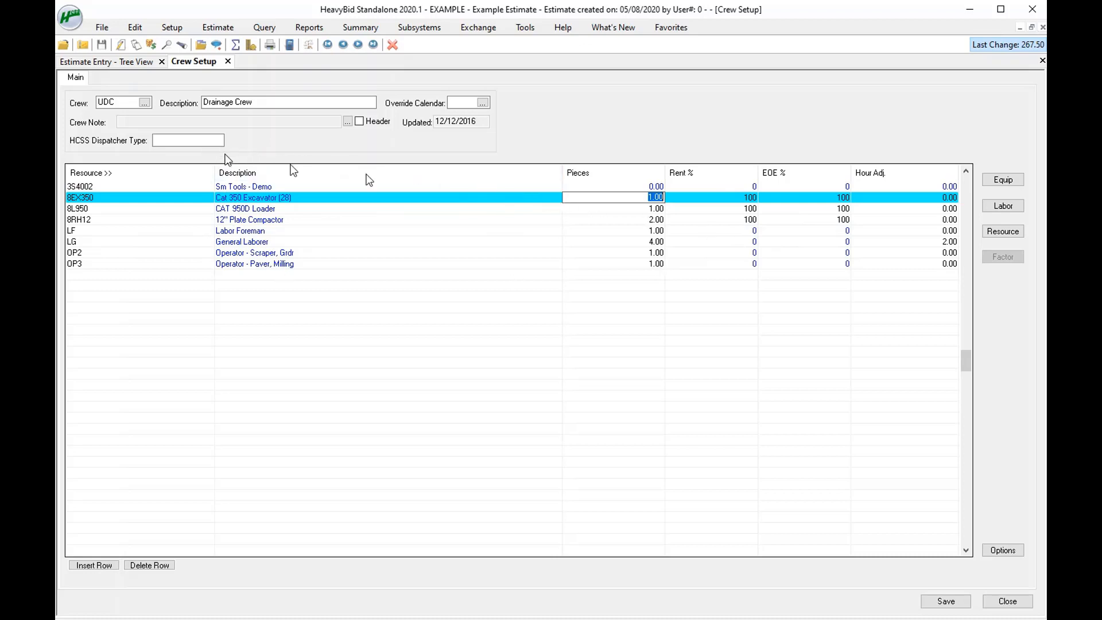
{"action": "left_click", "coordinate": [1014, 234]}
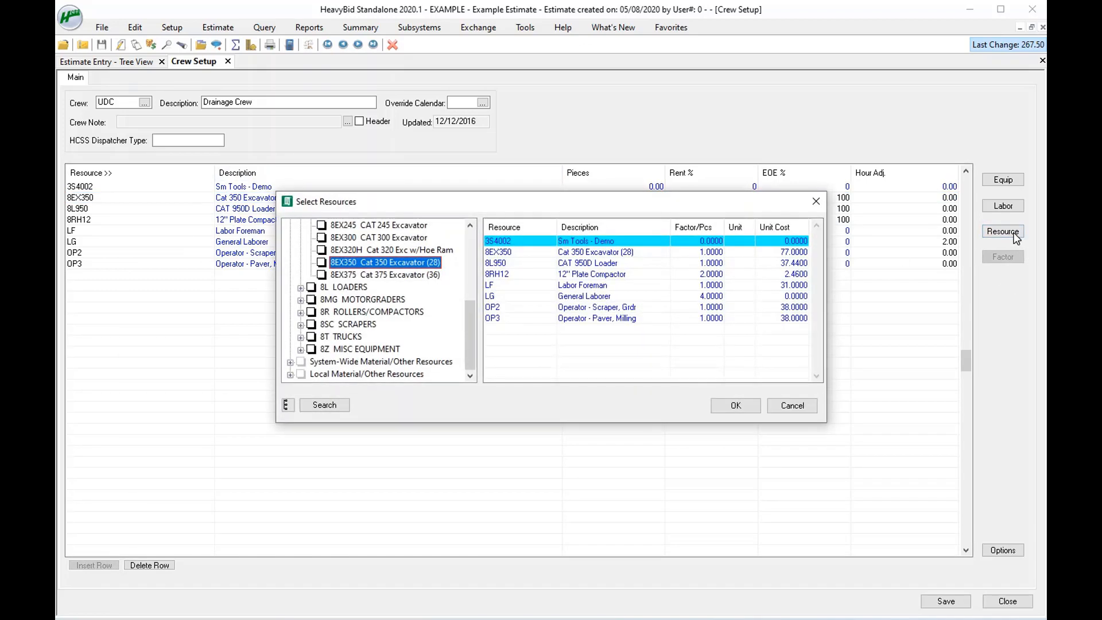
{"action": "left_click", "coordinate": [779, 410]}
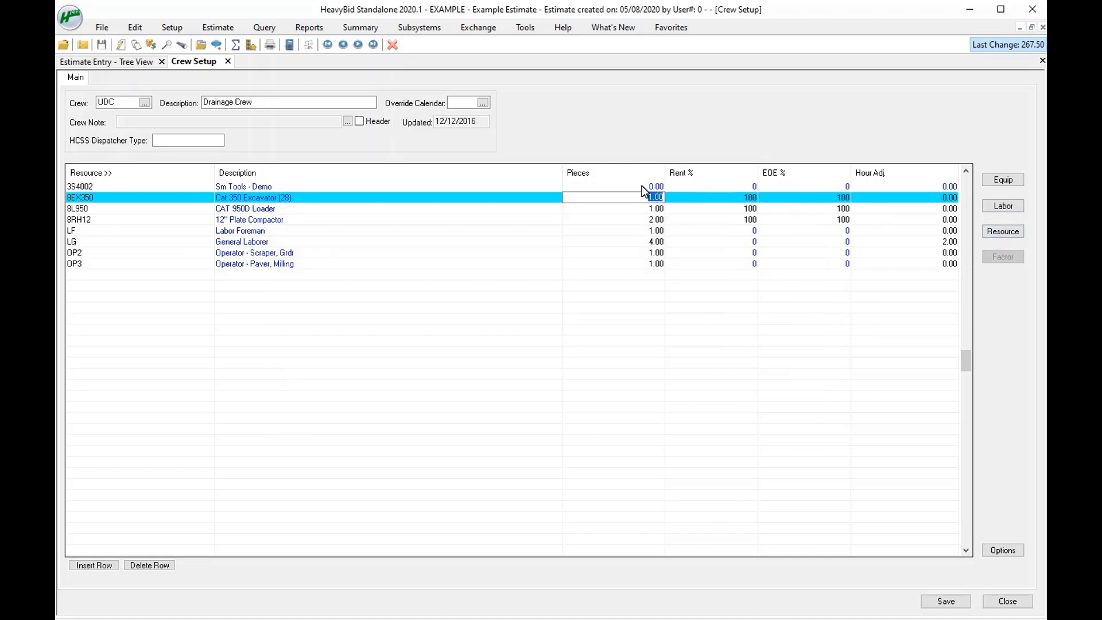
- Set the material factor units of Sm Tools - Demo in the crew setup to LF
{"action": "left_click", "coordinate": [90, 188]}
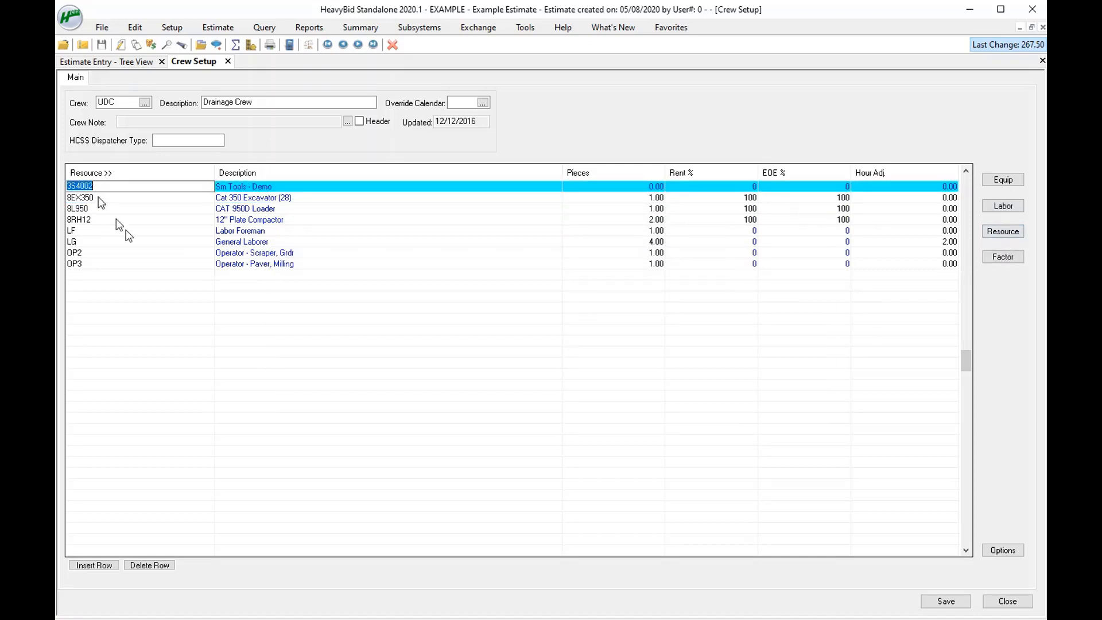
{"action": "left_click", "coordinate": [996, 259]}
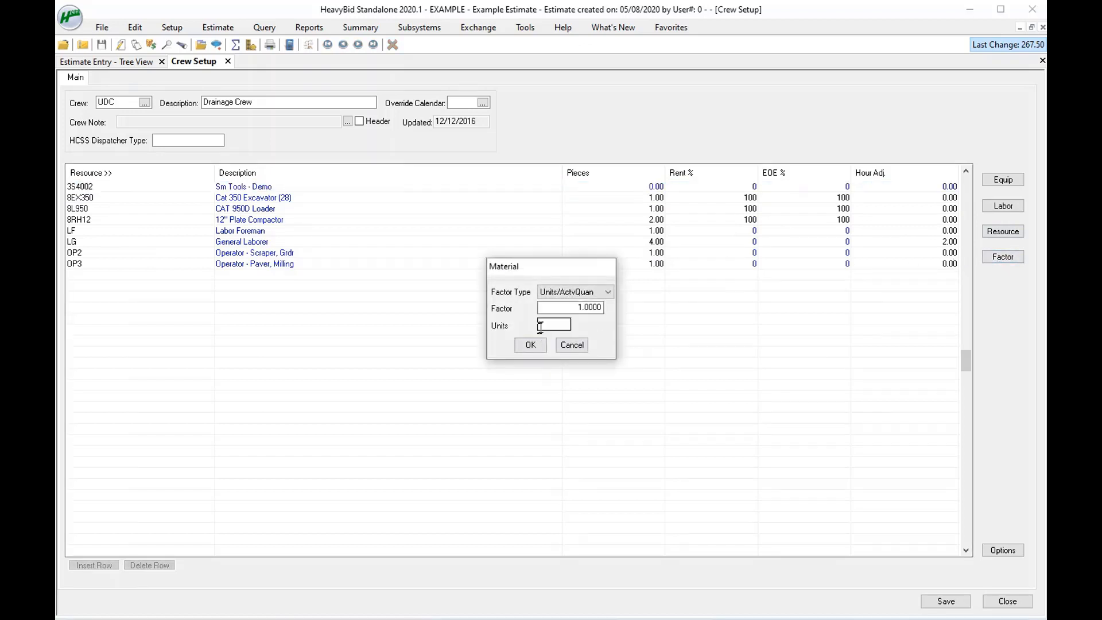
{"action": "left_click", "coordinate": [551, 325]}
{"action": "type", "text": "LF"}
{"action": "left_click", "coordinate": [537, 347]}
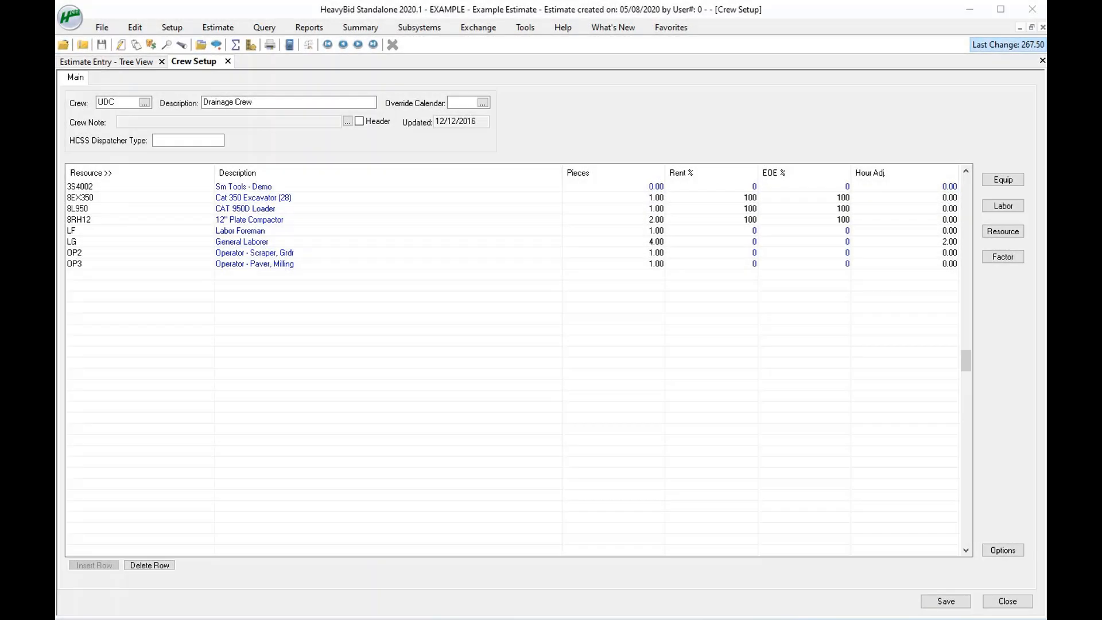
- Return to the estimate entry, updating crew UDC throughout the estimate with crew hours preserved but excluding activity 60 - 412240
{"action": "left_click", "coordinate": [113, 63]}
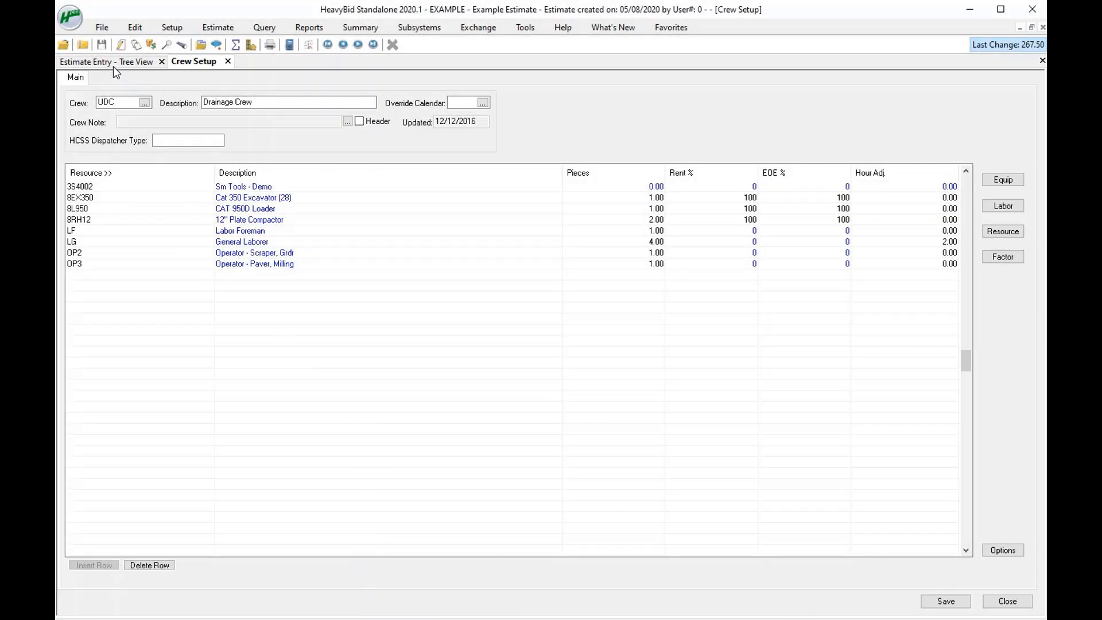
{"action": "left_click", "coordinate": [647, 400]}
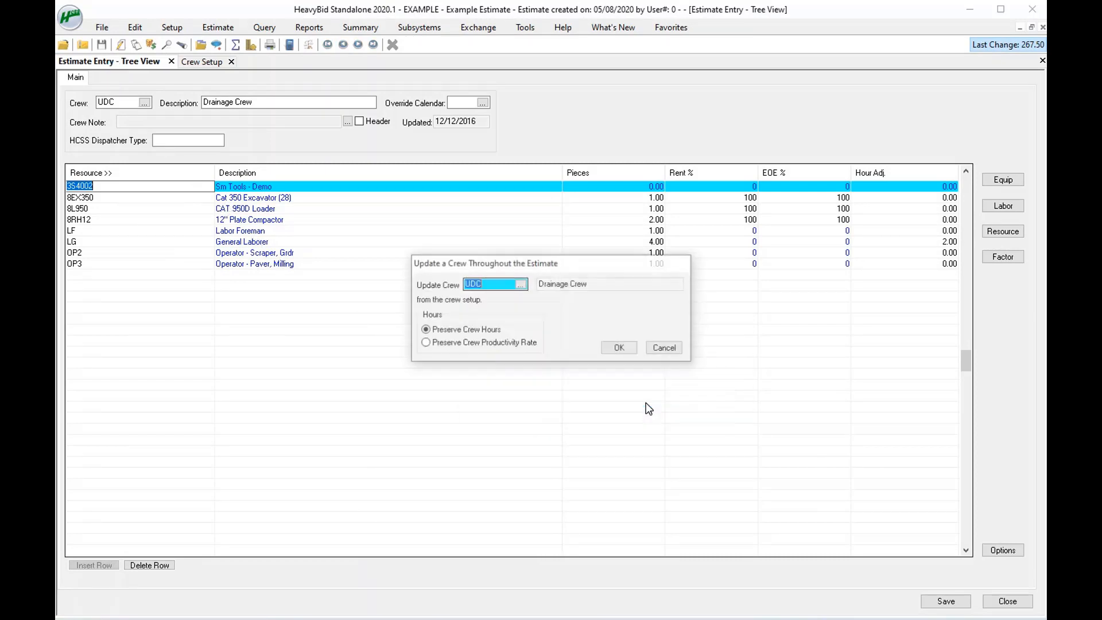
{"action": "left_click", "coordinate": [620, 347]}
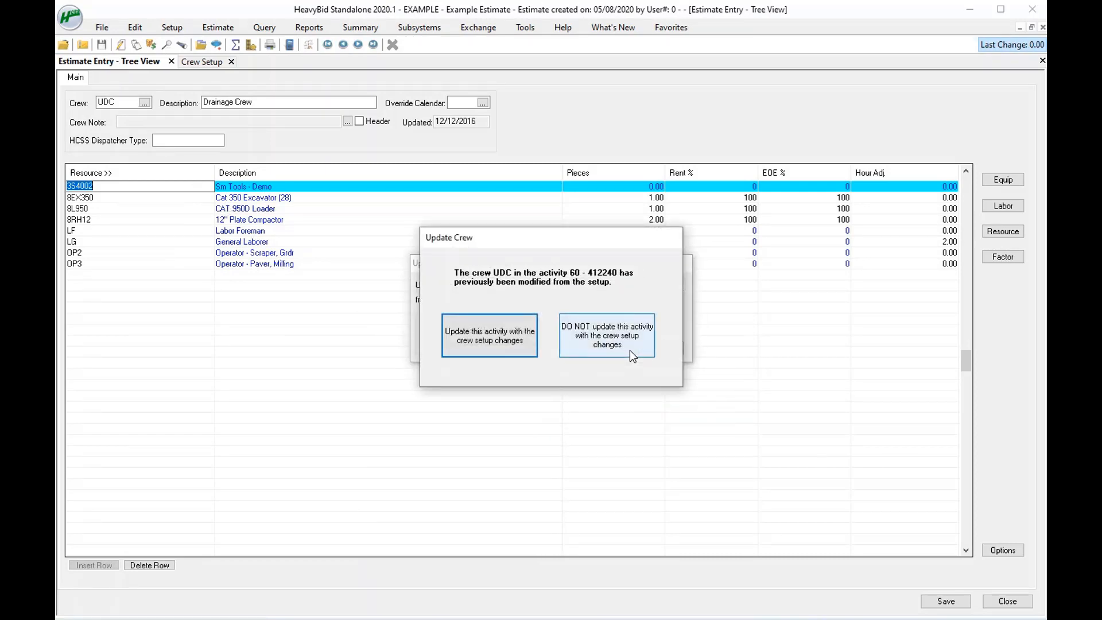
{"action": "left_click", "coordinate": [637, 352]}
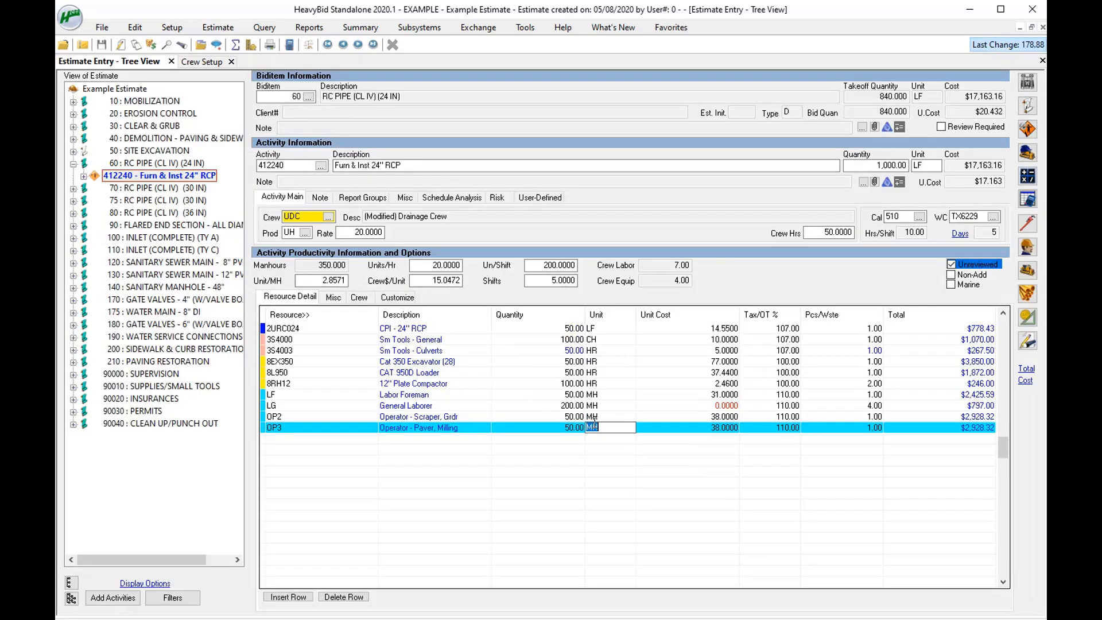
- Add local resource 3MAT to activity 412240 with description "material", unit cost 5 and unit EA
{"action": "left_click", "coordinate": [302, 442]}
{"action": "type", "text": "3MAT"}
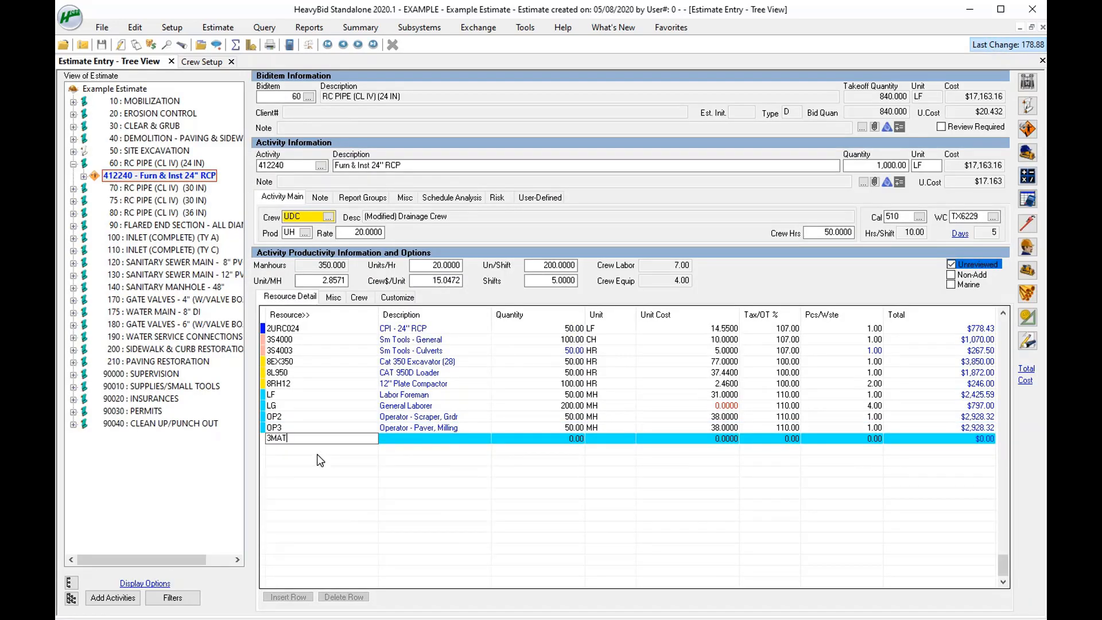
{"action": "key", "text": "Return"}
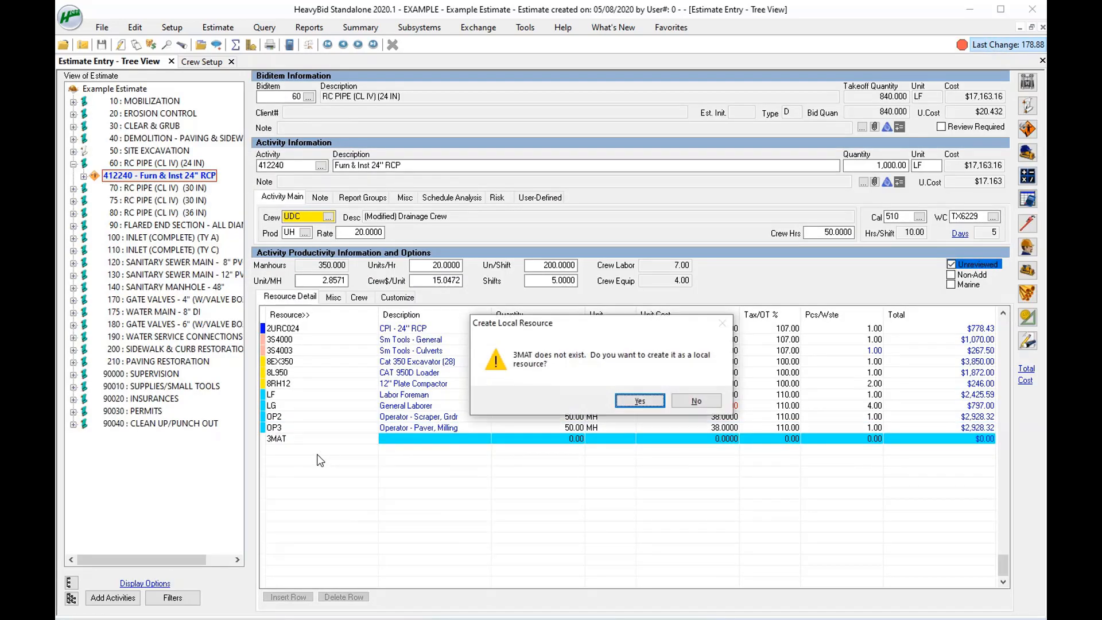
{"action": "key", "text": "Return"}
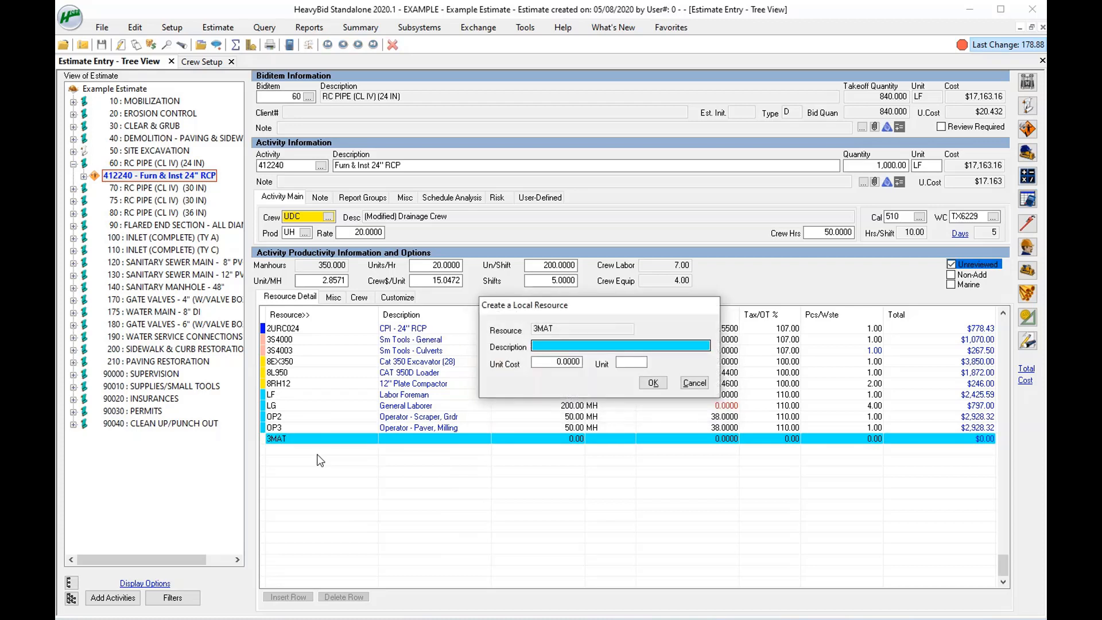
{"action": "type", "text": "material"}
{"action": "key", "text": "Tab"}
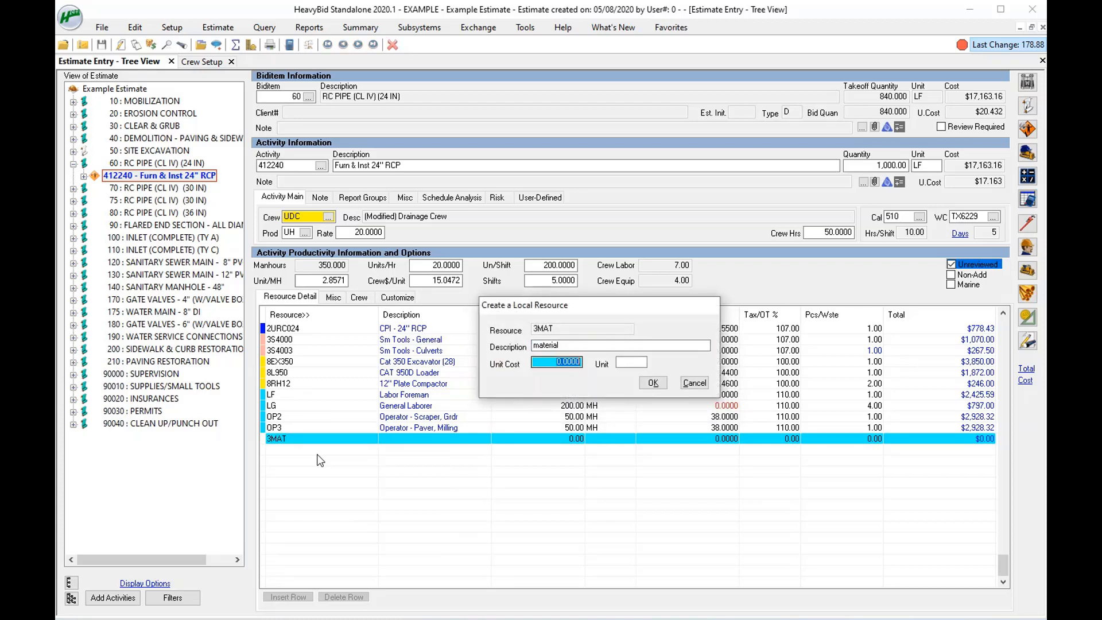
{"action": "type", "text": "5"}
{"action": "key", "text": "Tab"}
{"action": "type", "text": "EA"}
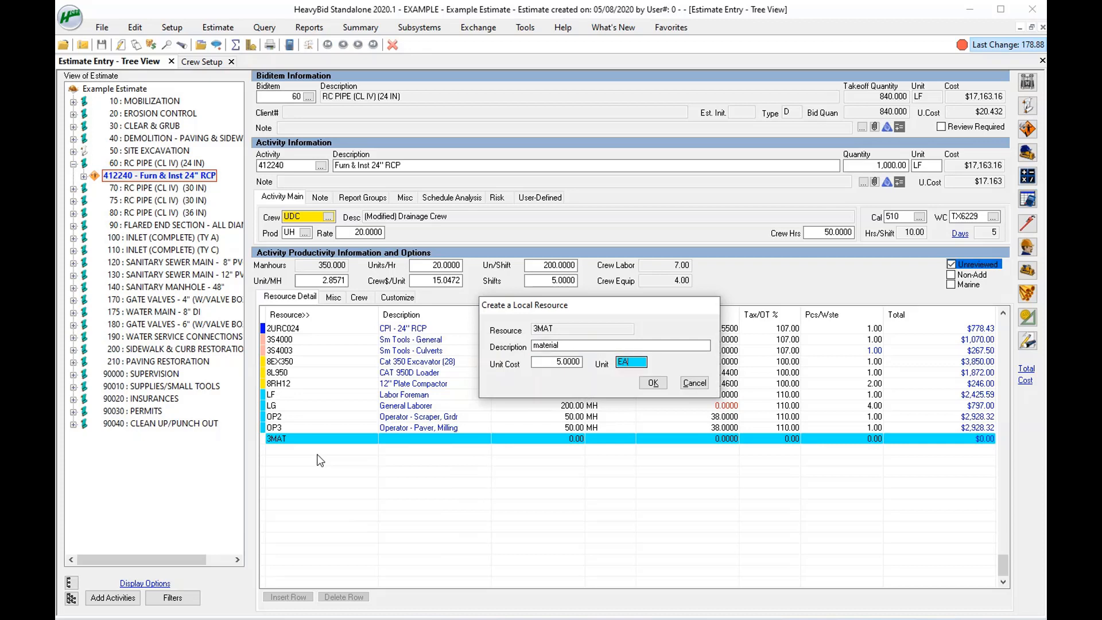
{"action": "left_click", "coordinate": [652, 383]}
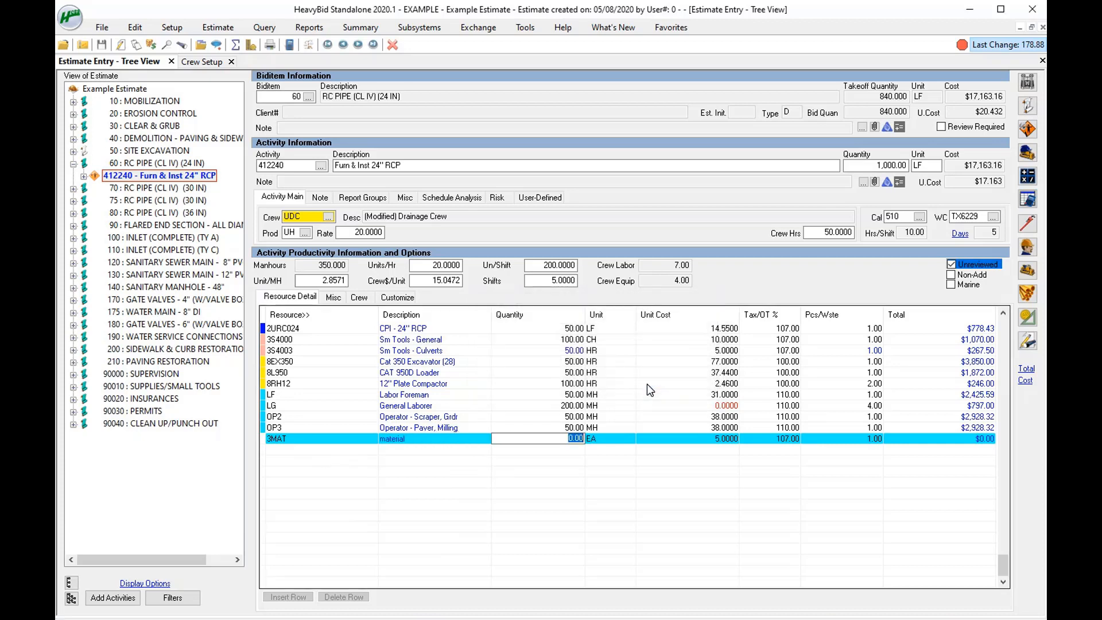
- Keep the default entries of the 3MAT resource and accept adding it to the crew
{"action": "key", "text": "Tab"}
{"action": "key", "text": "Tab"}
{"action": "key", "text": "Tab"}
{"action": "key", "text": "Tab"}
{"action": "key", "text": "Tab"}
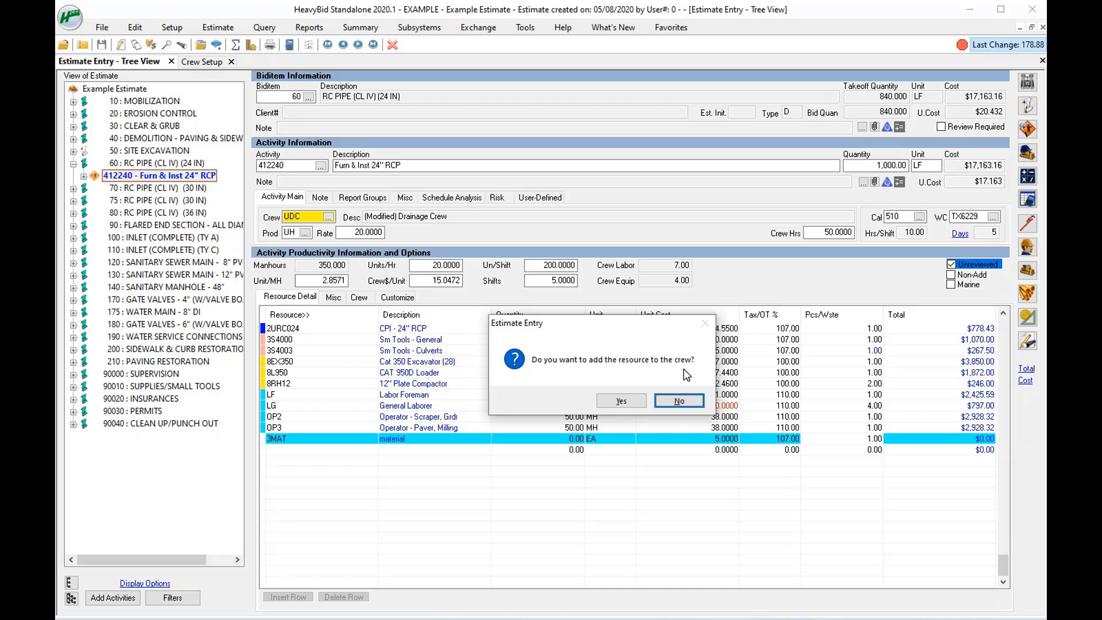
{"action": "left_click", "coordinate": [620, 400]}
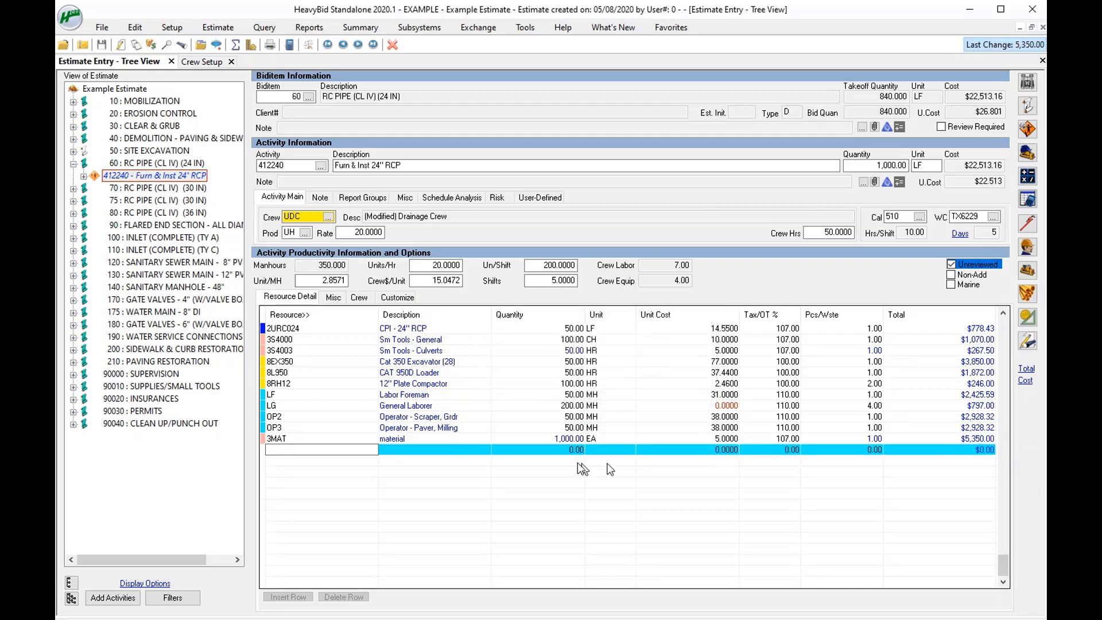
{"action": "left_click", "coordinate": [573, 440]}
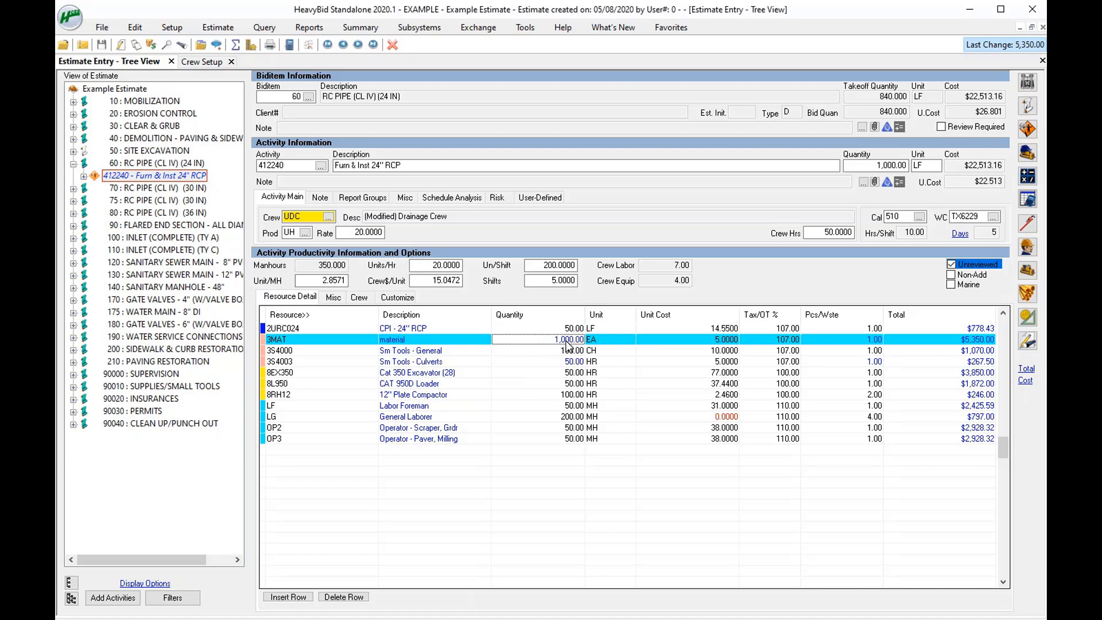
- Examine the system setup preferences that govern materials in crews and the prompt for adding them
{"action": "left_click", "coordinate": [523, 27]}
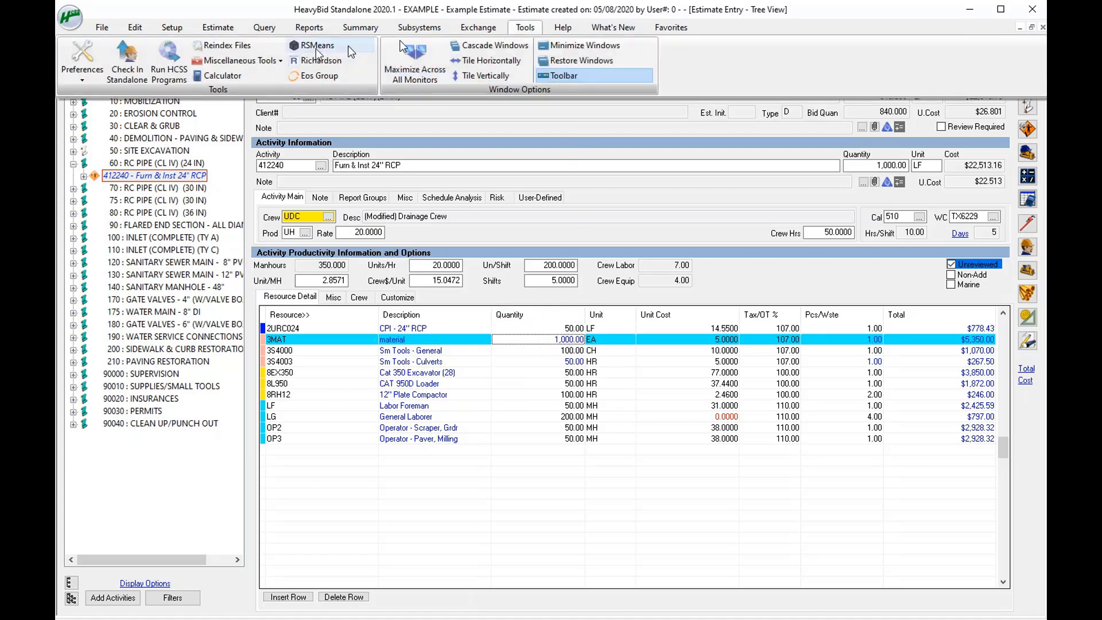
{"action": "left_click", "coordinate": [92, 72]}
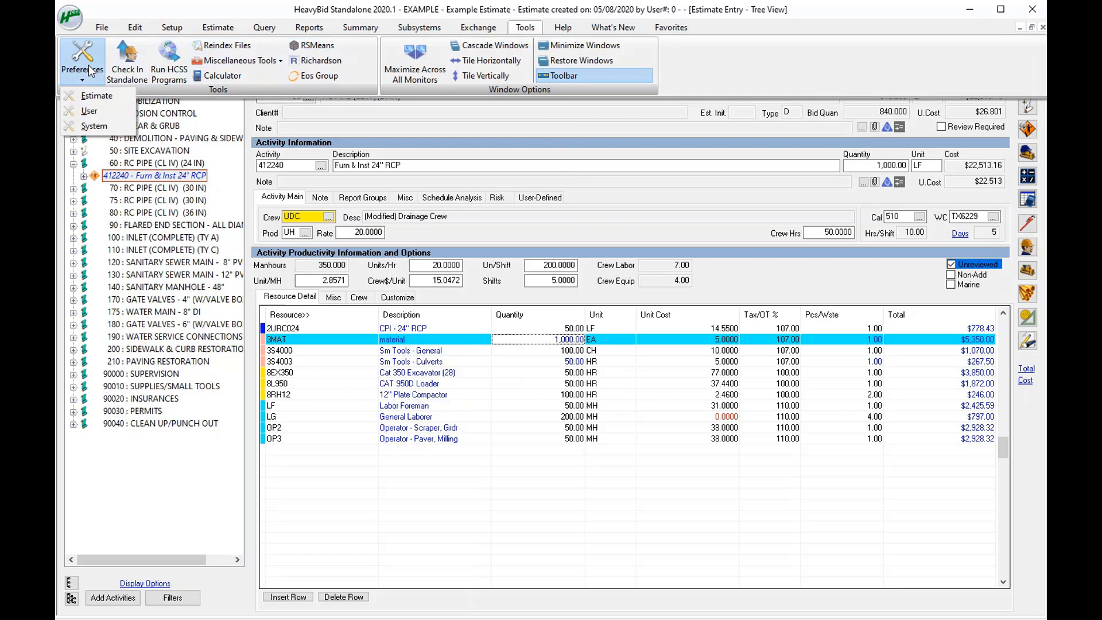
{"action": "left_click", "coordinate": [94, 127]}
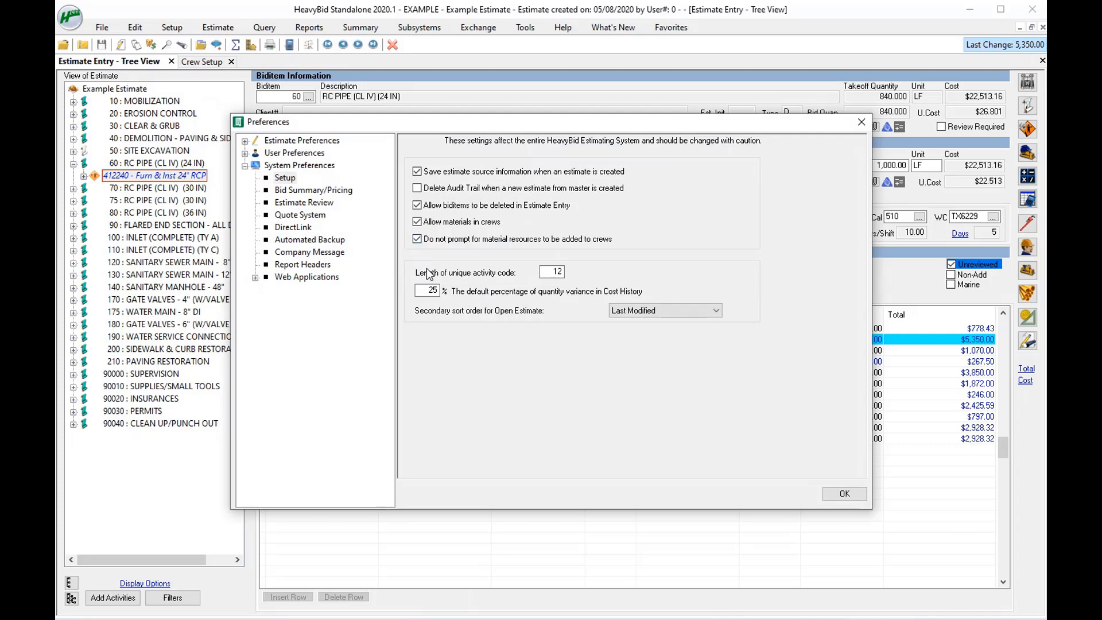
{"action": "left_click", "coordinate": [864, 495]}
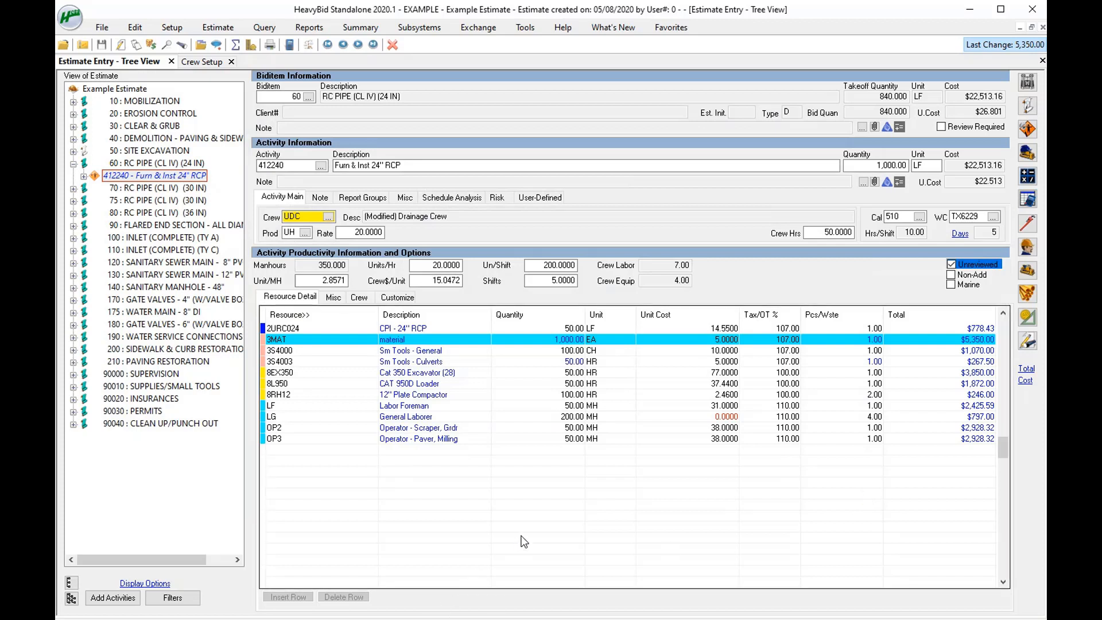
- Open the crew material list of activity 201014 - Excavate Excess-Truck Offsite under biditem 52
{"action": "left_click", "coordinate": [416, 407]}
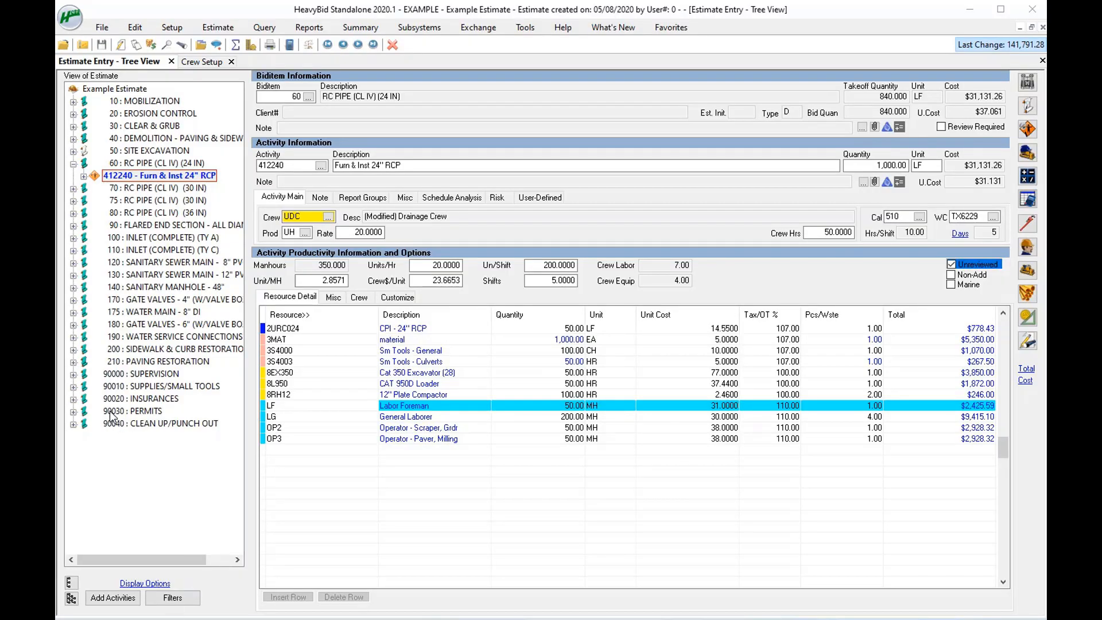
{"action": "left_click", "coordinate": [73, 151]}
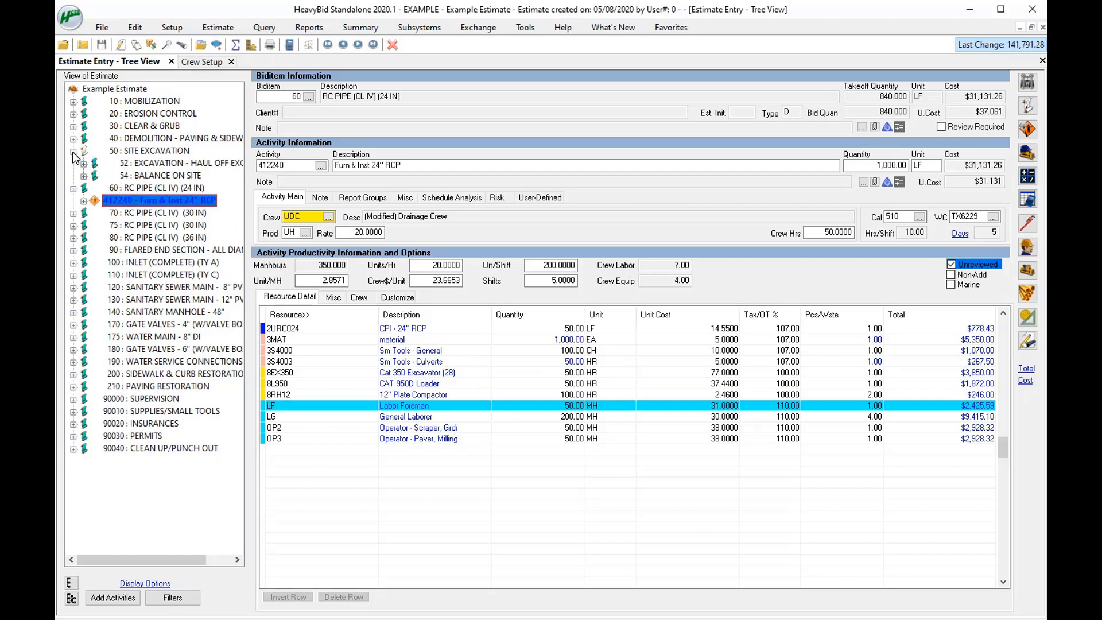
{"action": "left_click", "coordinate": [139, 167]}
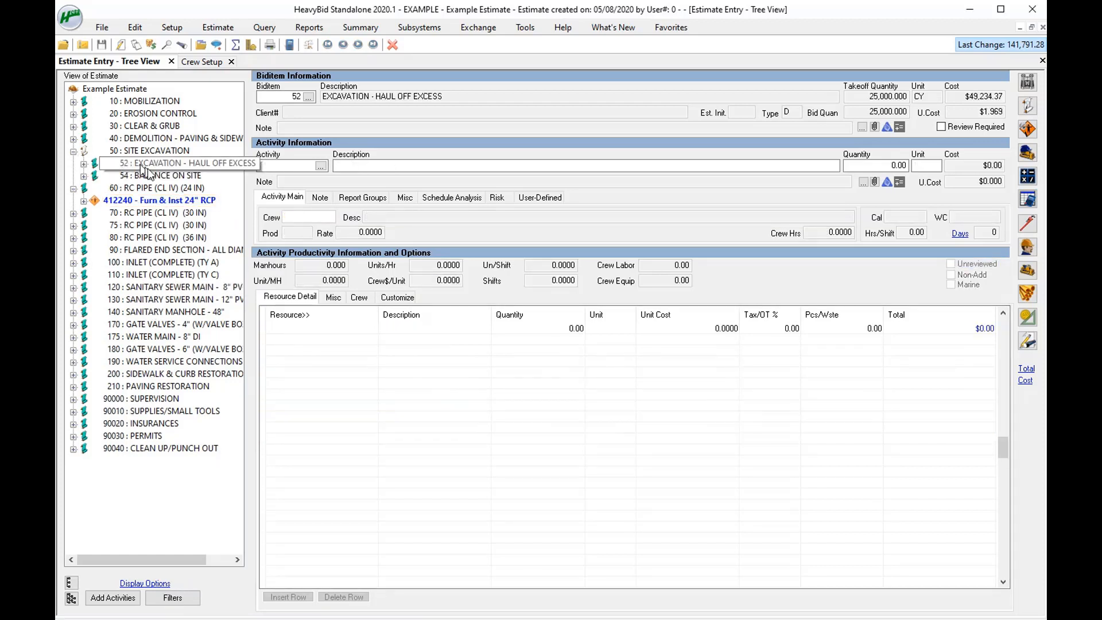
{"action": "double_click", "coordinate": [140, 163]}
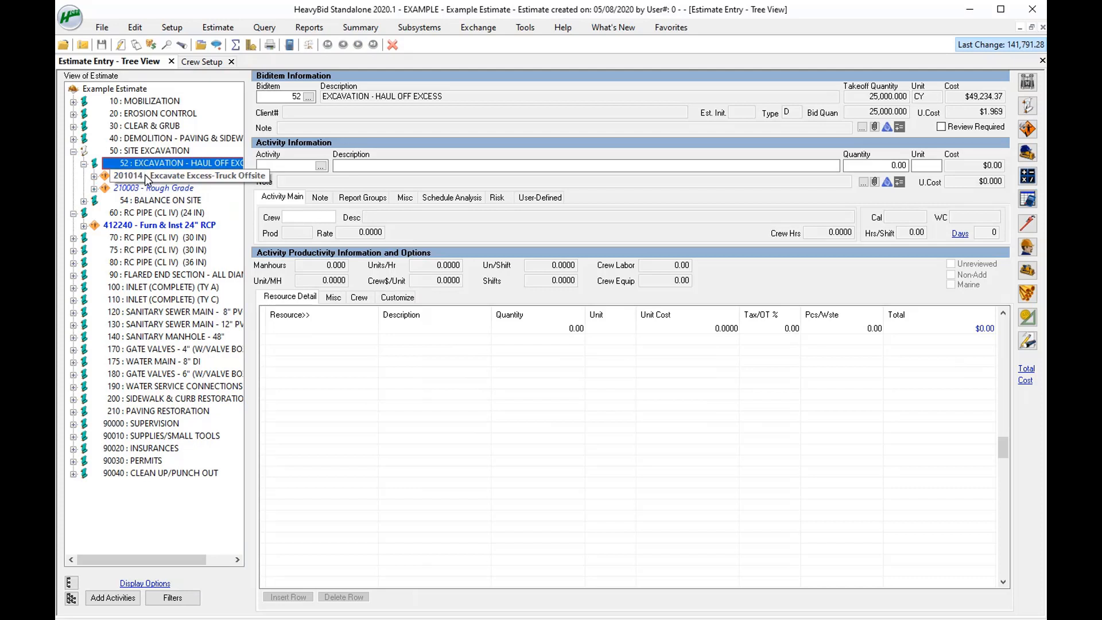
{"action": "left_click", "coordinate": [145, 175]}
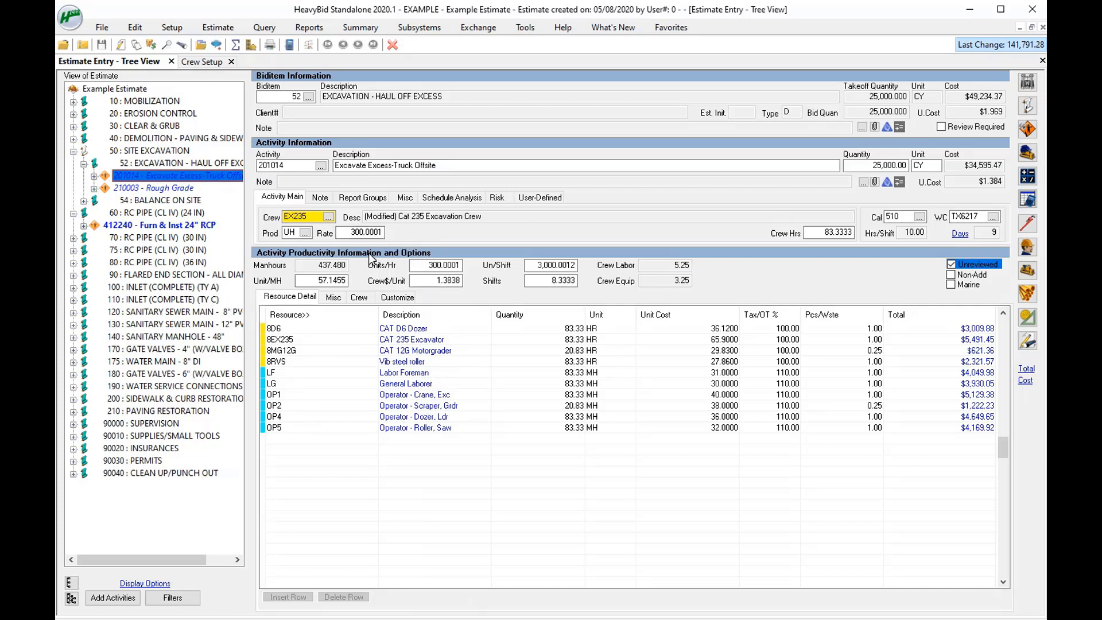
{"action": "left_click", "coordinate": [1028, 154]}
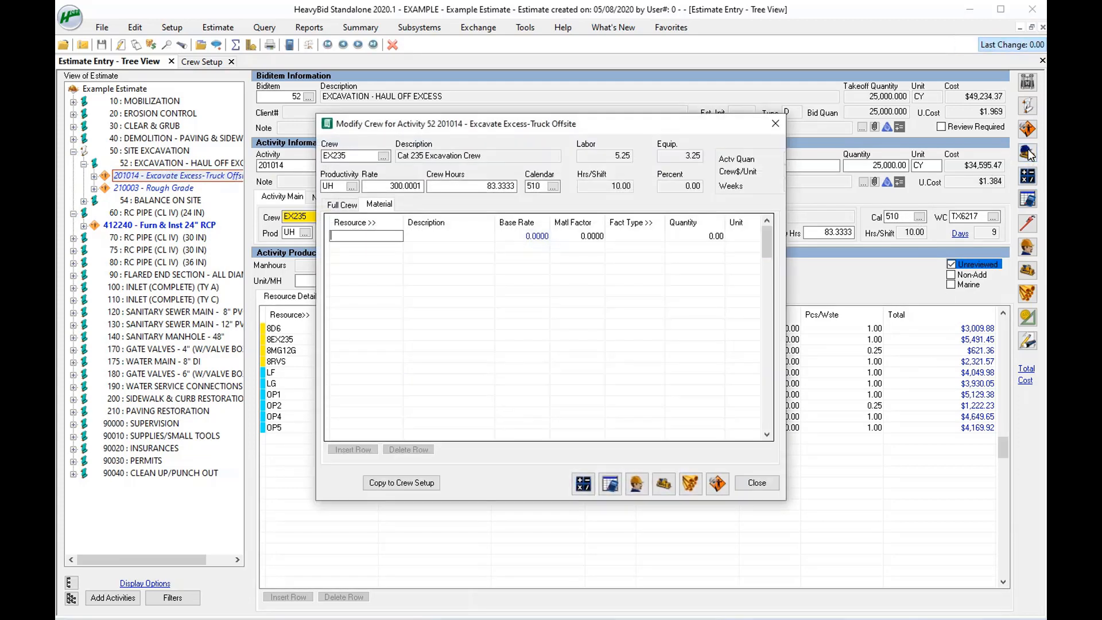
{"action": "left_click", "coordinate": [342, 204]}
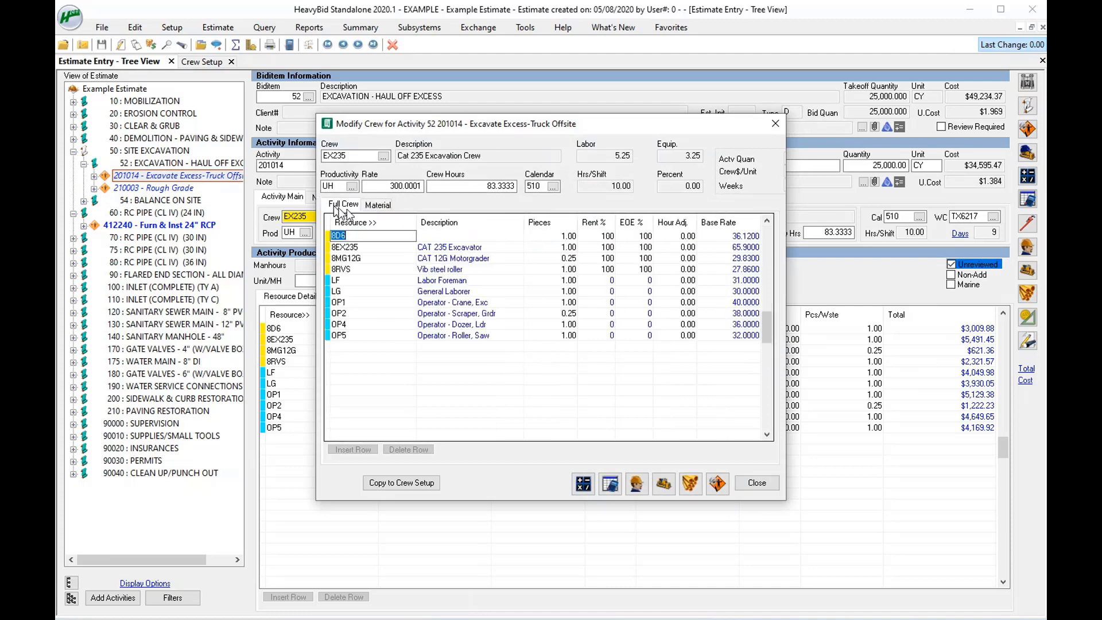
{"action": "left_click", "coordinate": [379, 206]}
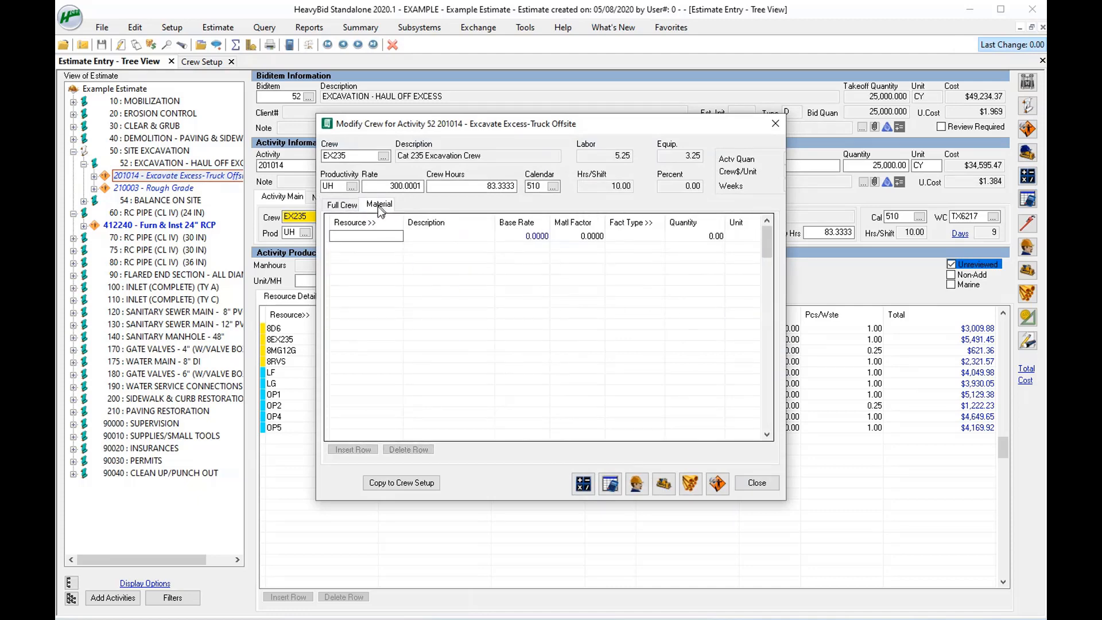
- Add resource 5HAUL to the EX235 crew's materials with factor type Units/Crew Hrs and close the crew
{"action": "type", "text": "5H"}
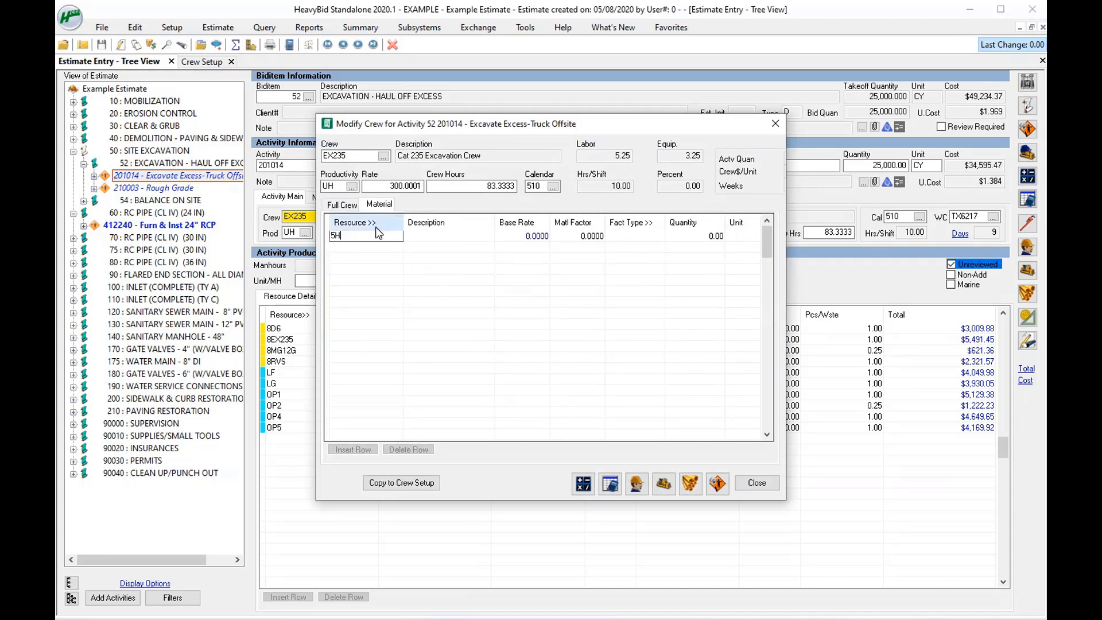
{"action": "type", "text": "AUL"}
{"action": "key", "text": "Tab"}
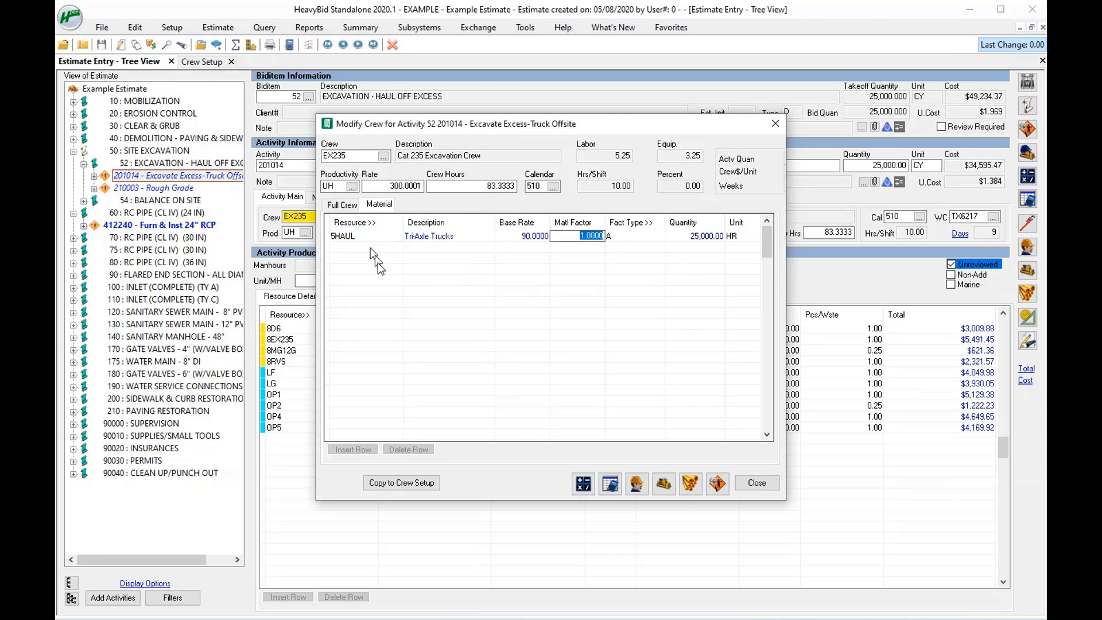
{"action": "left_click", "coordinate": [629, 237]}
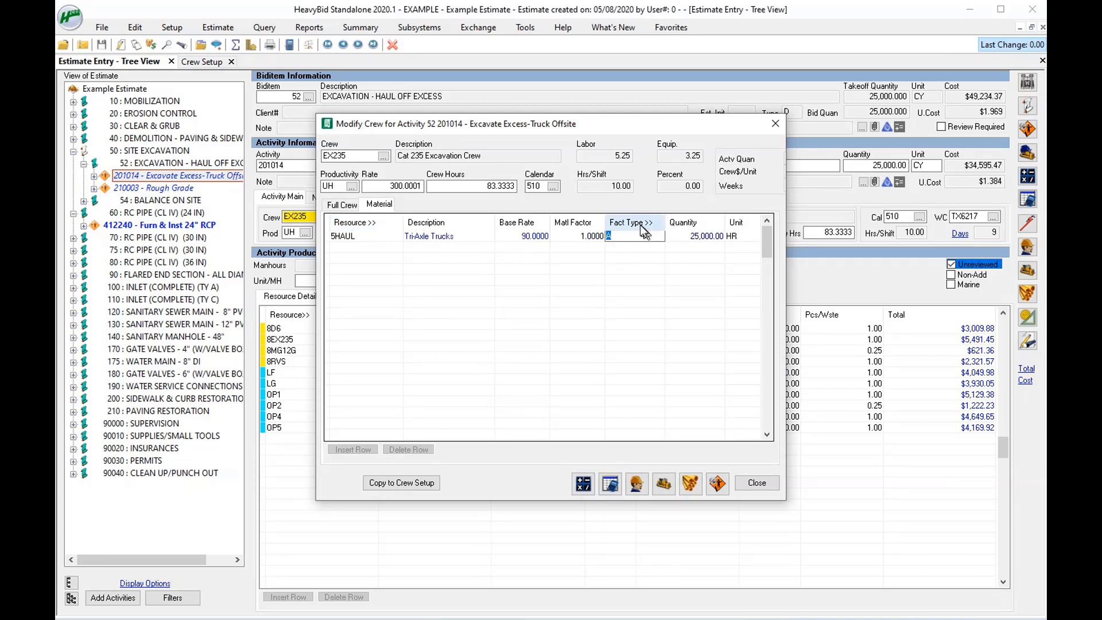
{"action": "left_click", "coordinate": [639, 224]}
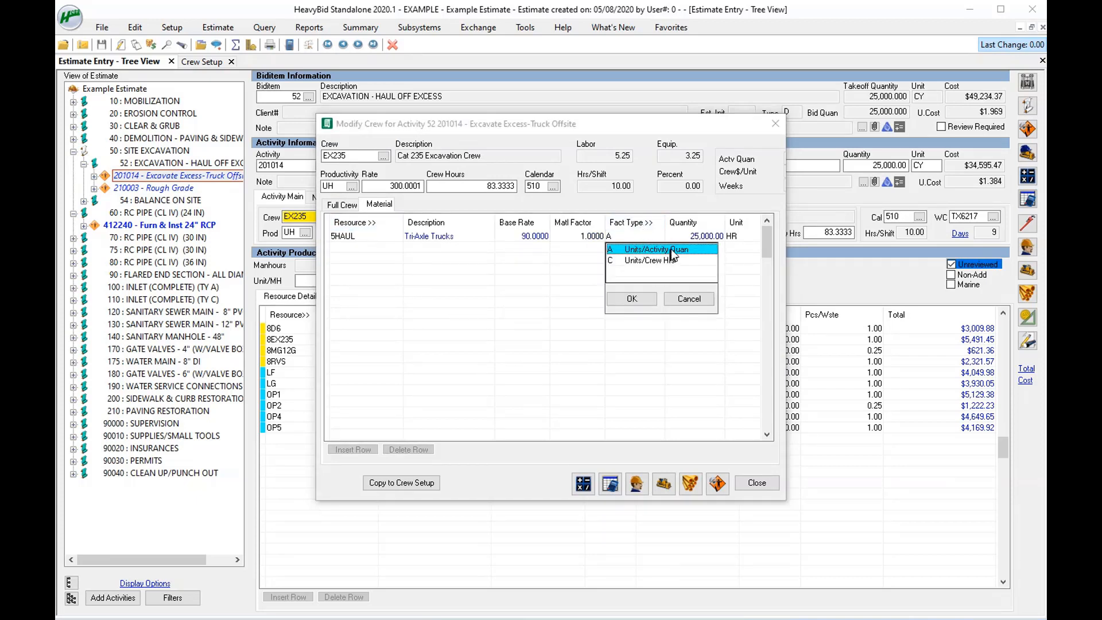
{"action": "left_click", "coordinate": [661, 262]}
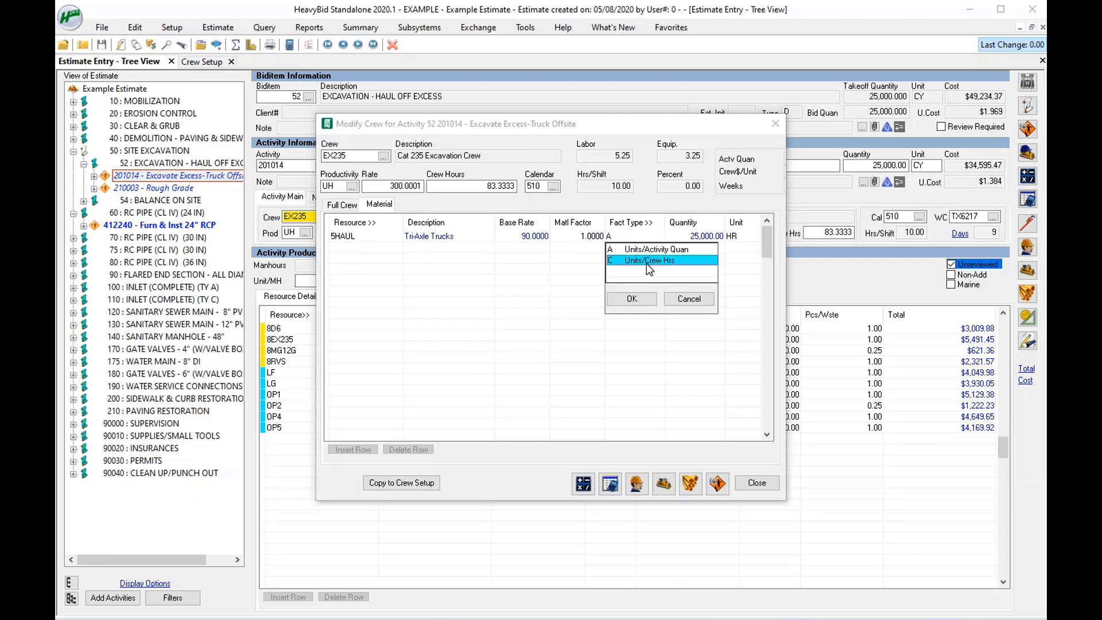
{"action": "left_click", "coordinate": [634, 299]}
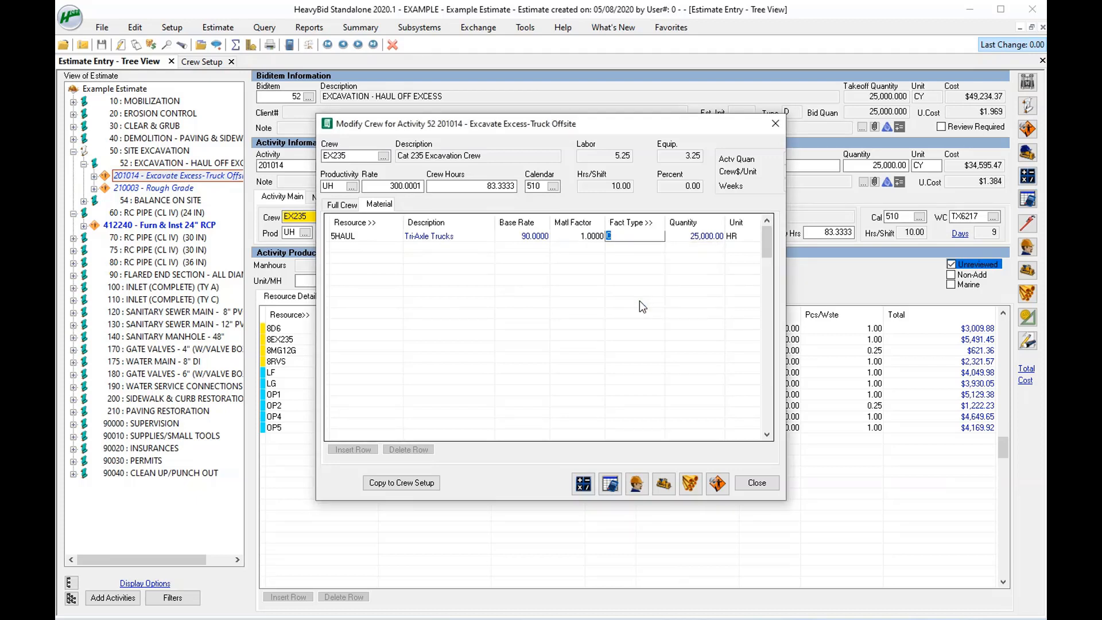
{"action": "left_click", "coordinate": [587, 237]}
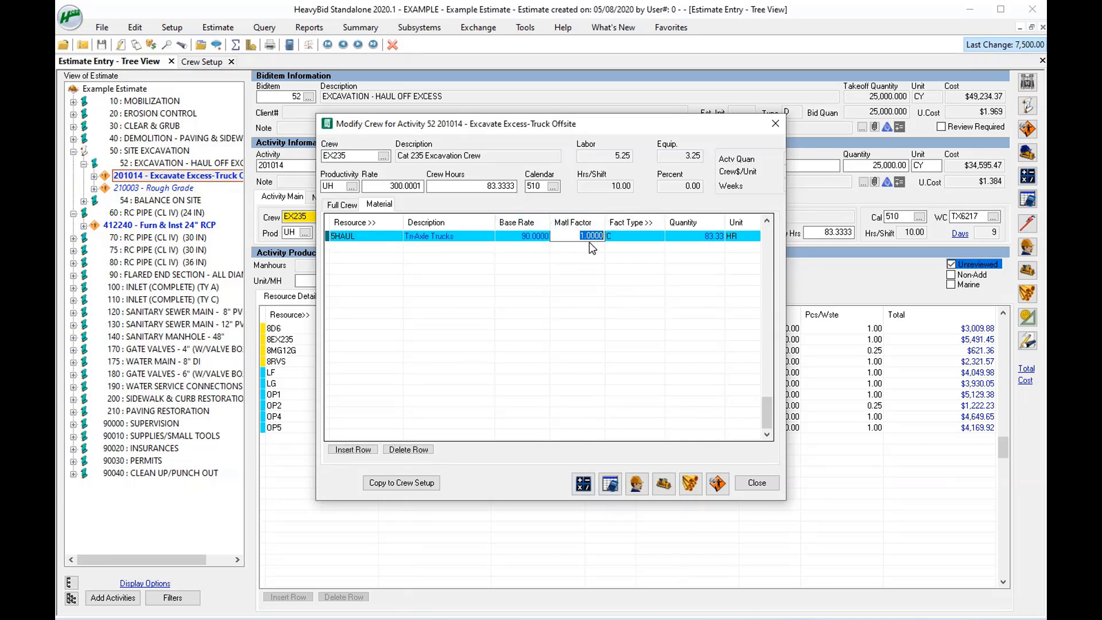
{"action": "left_click", "coordinate": [757, 483]}
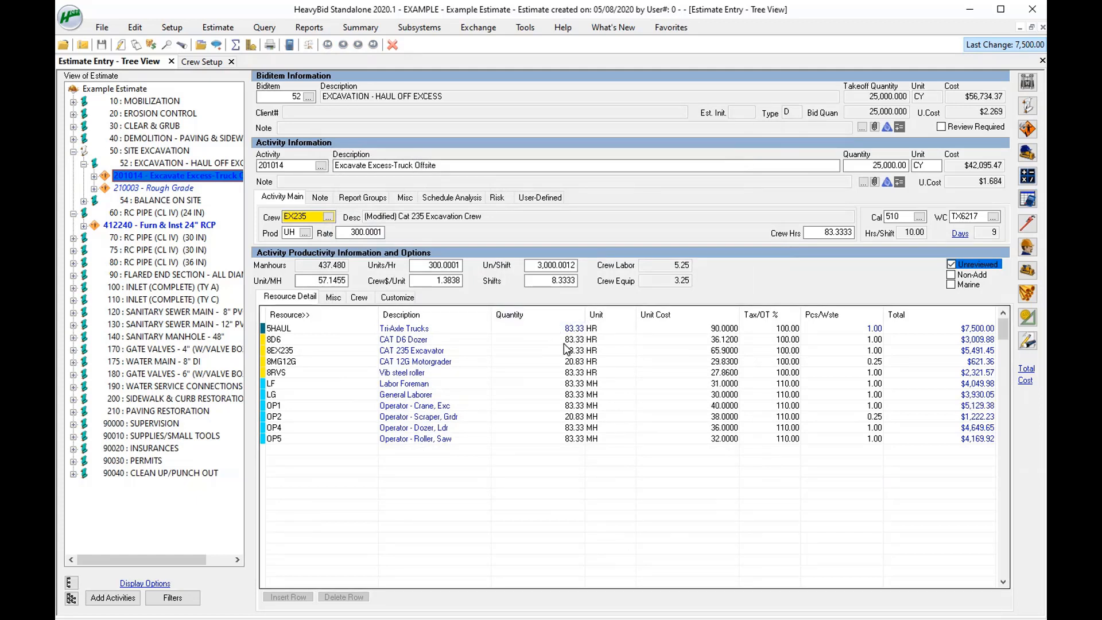
- Customize the activity's resource columns to show Fact. Type and Factor and hide MH Adj
{"action": "left_click", "coordinate": [406, 299]}
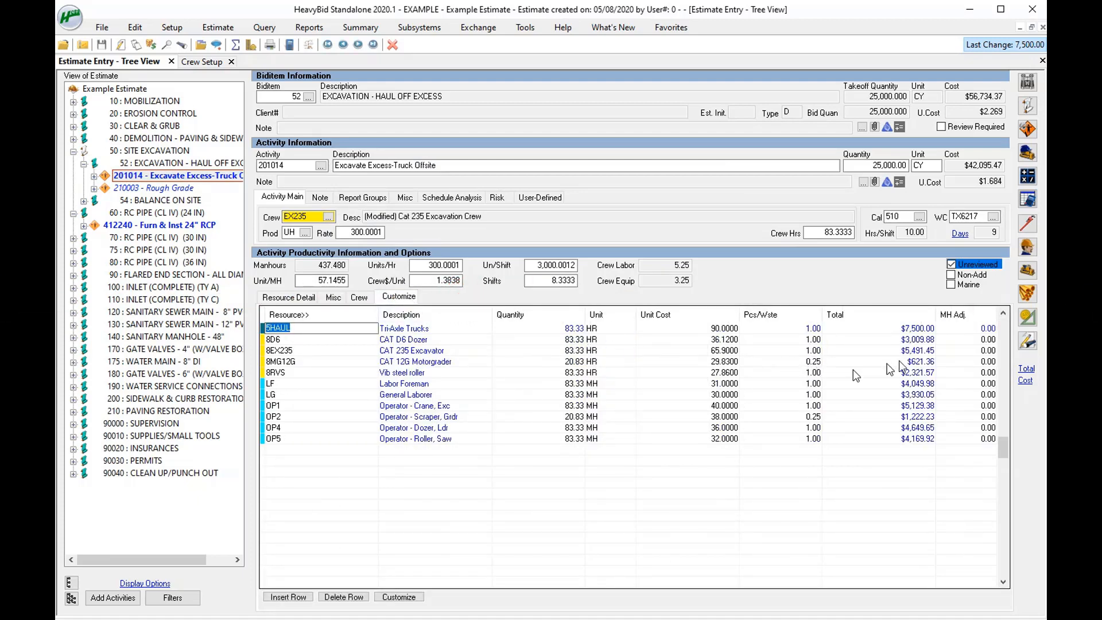
{"action": "left_click", "coordinate": [405, 298]}
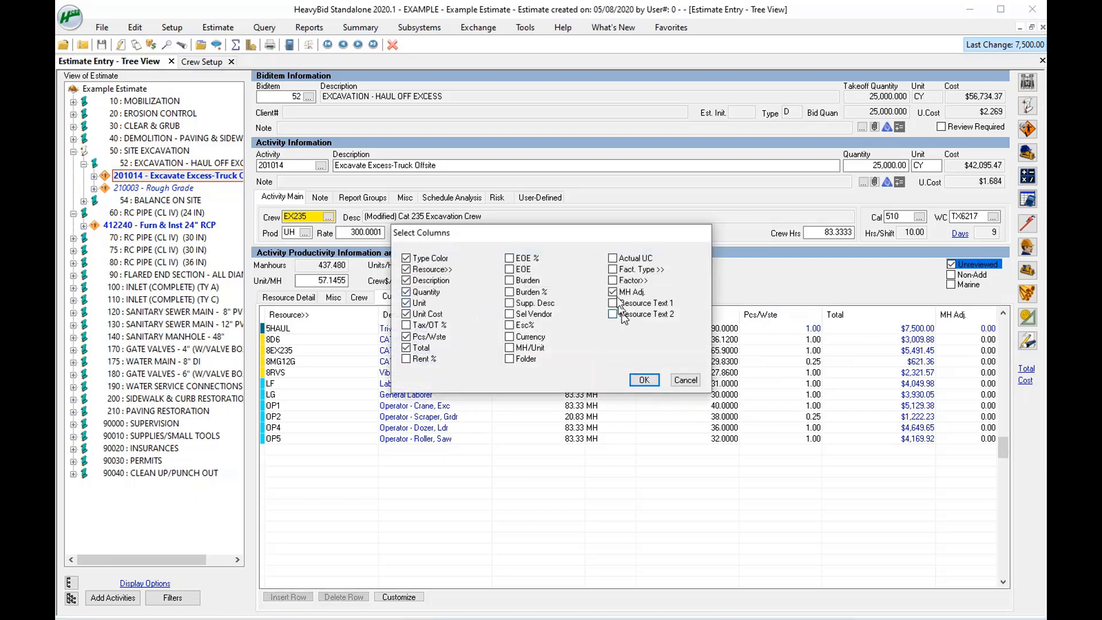
{"action": "left_click", "coordinate": [613, 270]}
{"action": "left_click", "coordinate": [613, 279]}
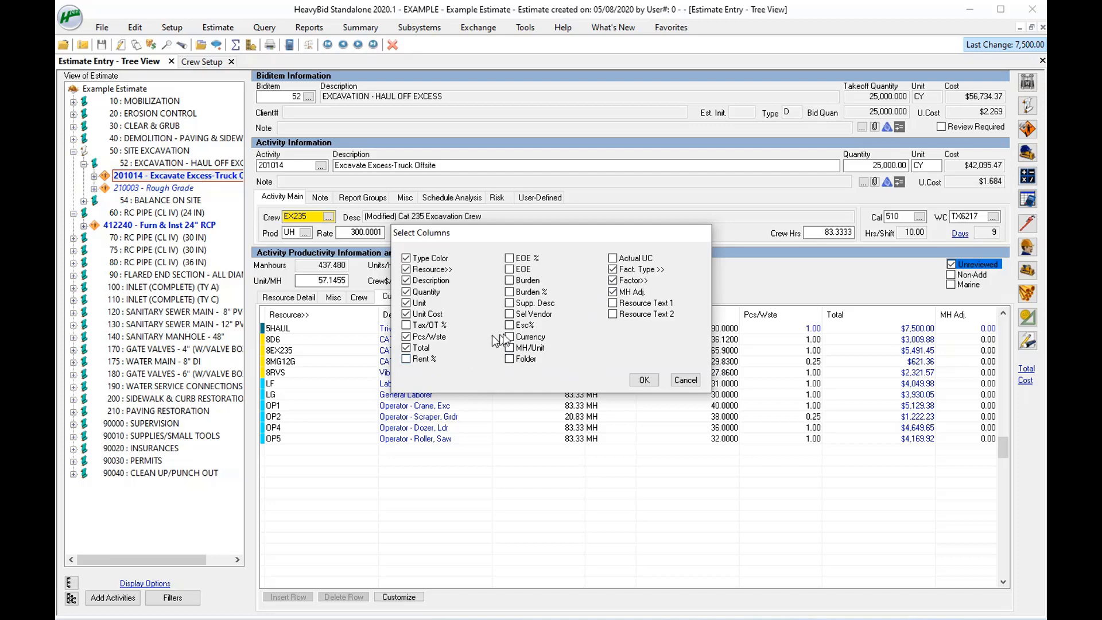
{"action": "left_click", "coordinate": [613, 292]}
{"action": "left_click", "coordinate": [637, 379]}
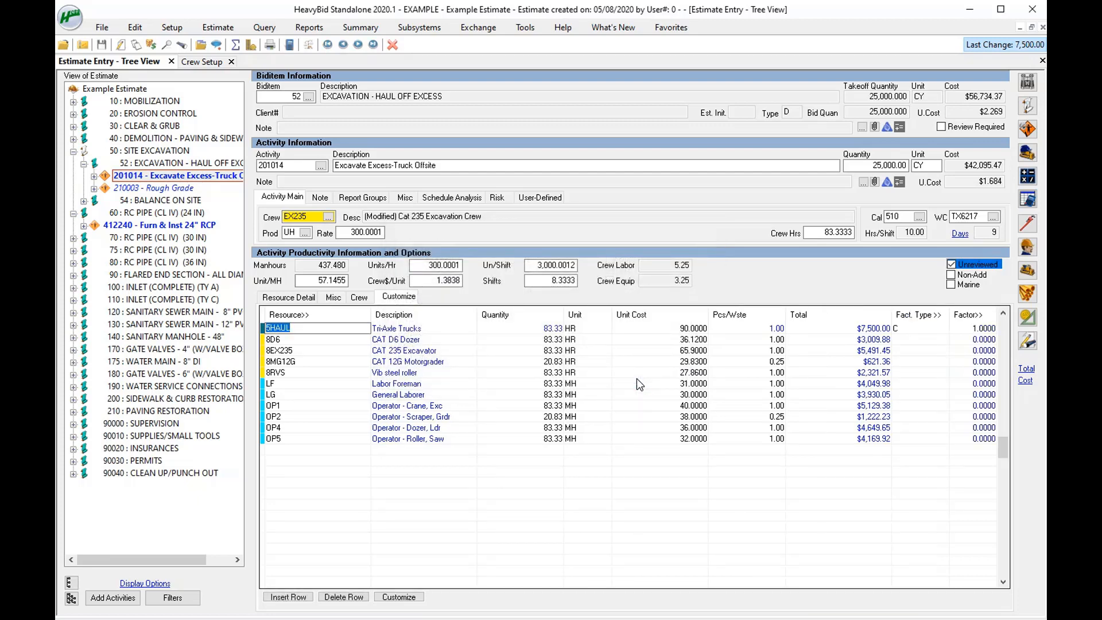
- Set the factor of the 5HAUL Tri-Axle Trucks resource to 3
{"action": "left_click", "coordinate": [972, 330]}
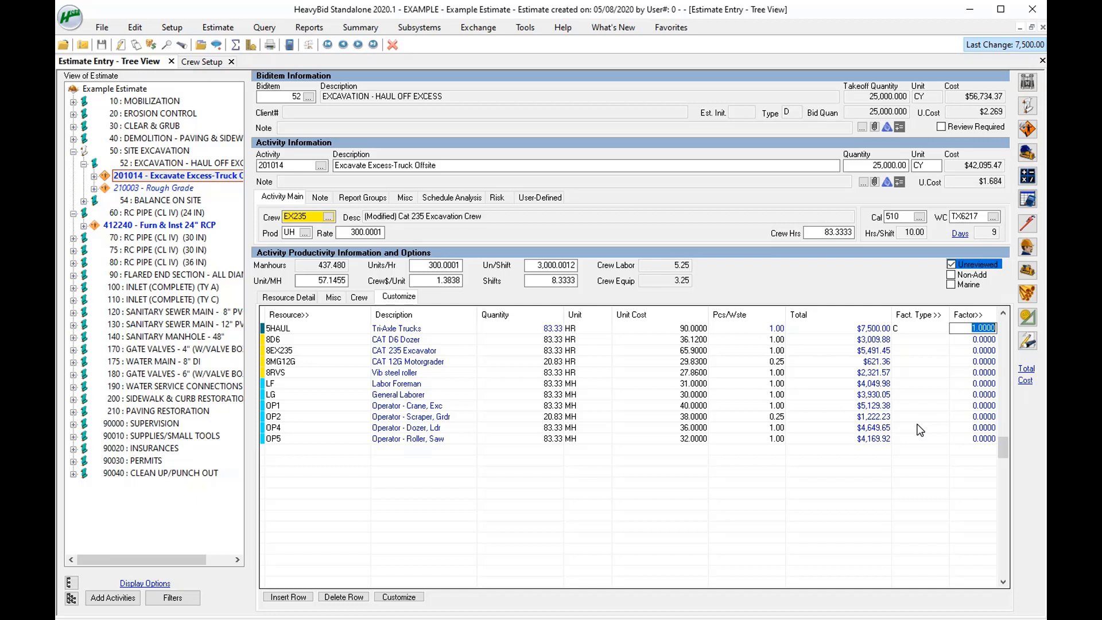
{"action": "type", "text": "3"}
{"action": "key", "text": "Return"}
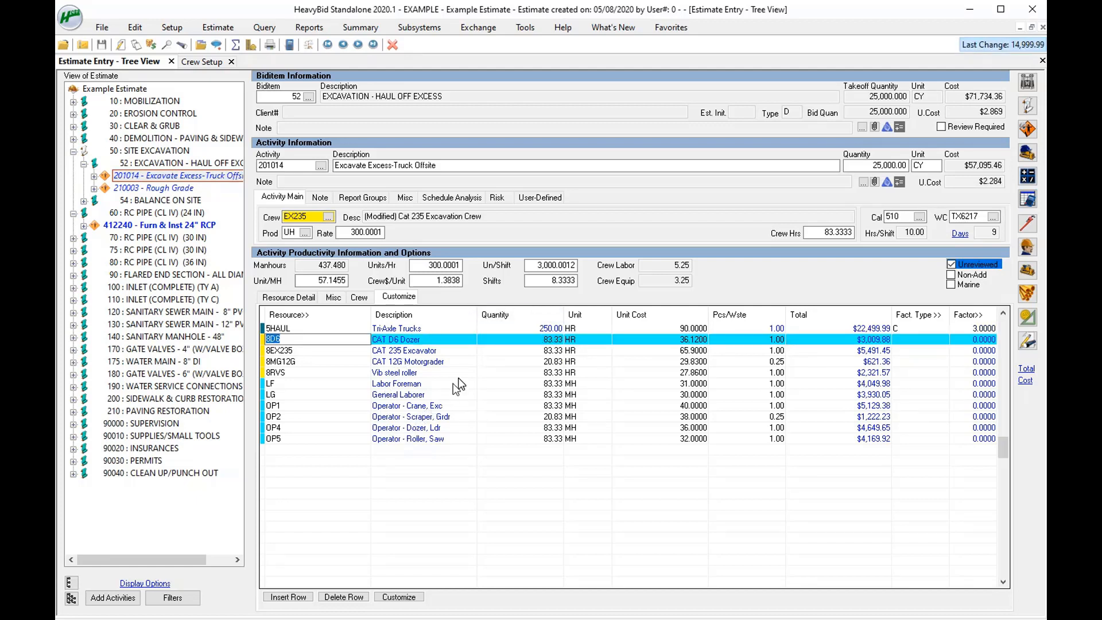
- Set the crew hours of activity 201014 to 50 and check the resource quantities
{"action": "left_click", "coordinate": [831, 233]}
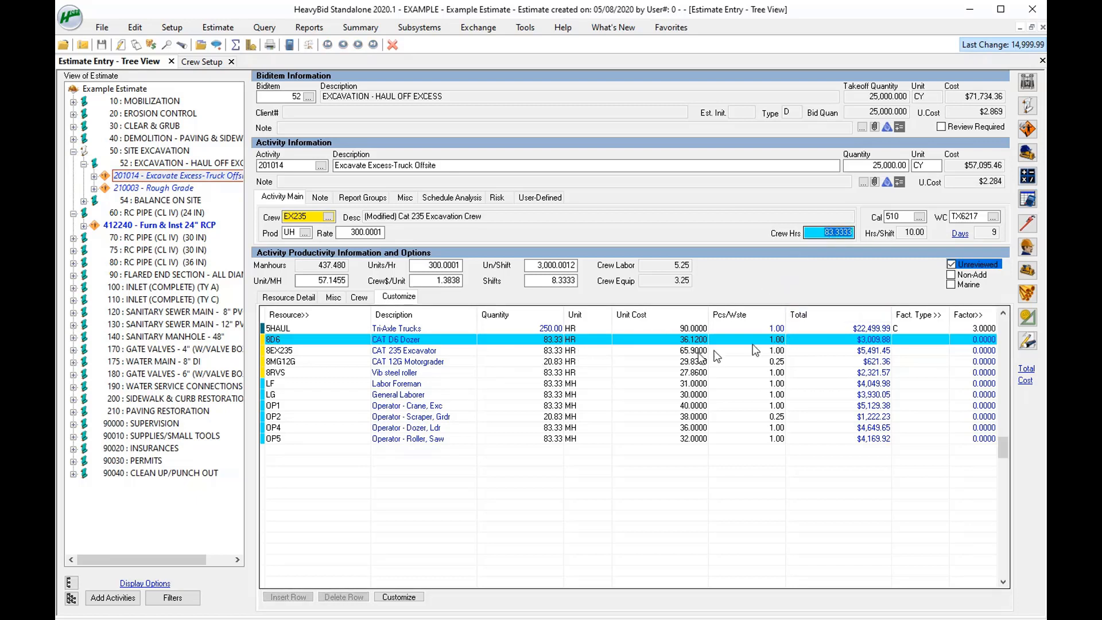
{"action": "left_click", "coordinate": [543, 328]}
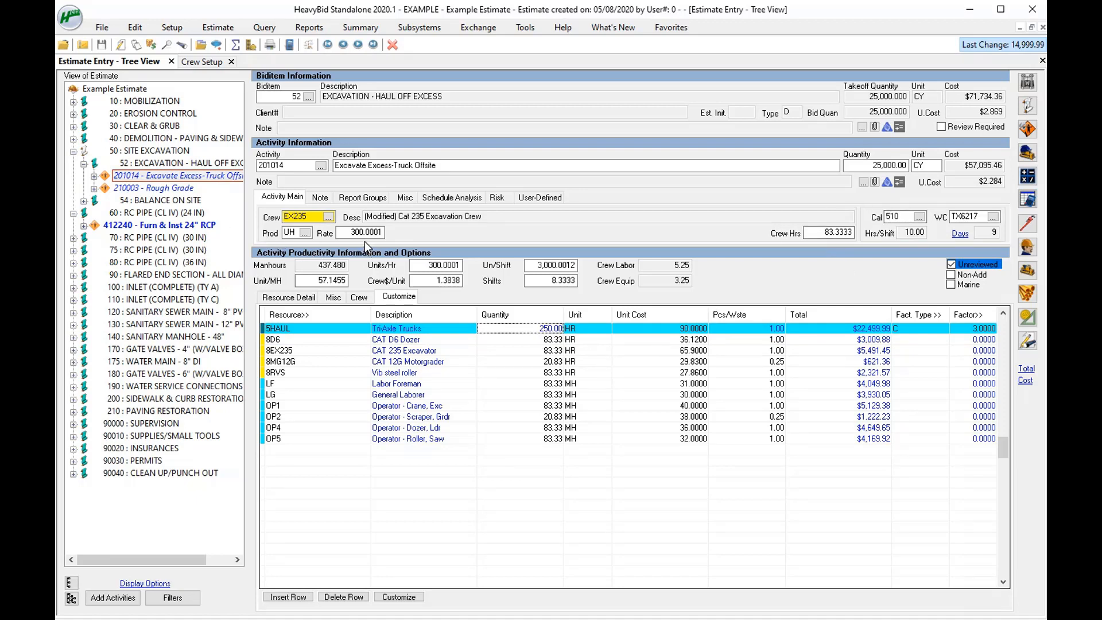
{"action": "left_click", "coordinate": [810, 232]}
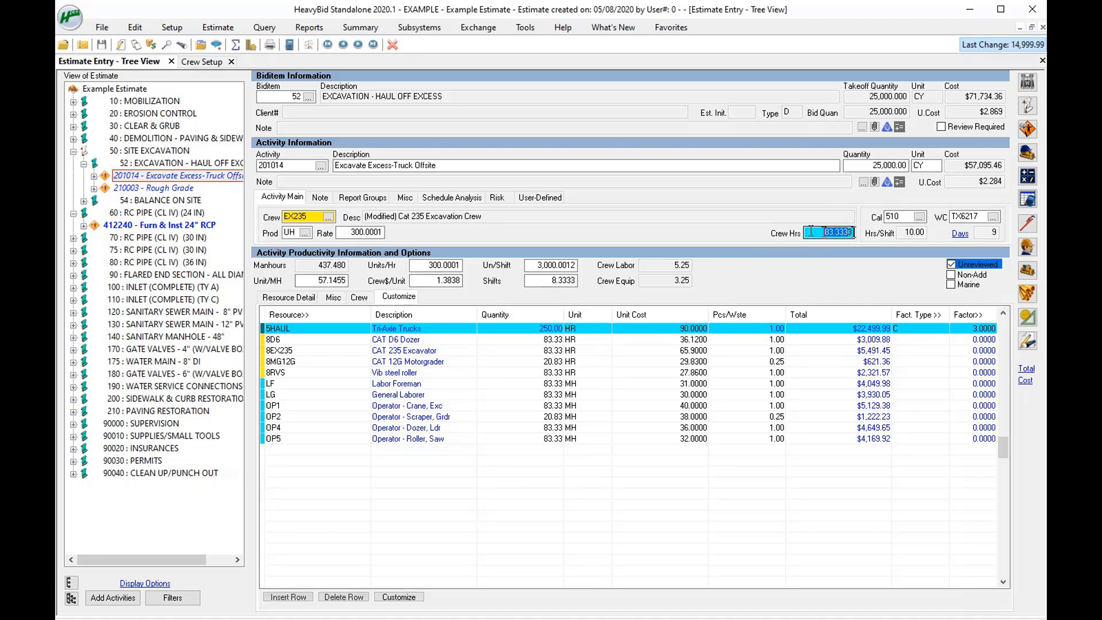
{"action": "type", "text": "50"}
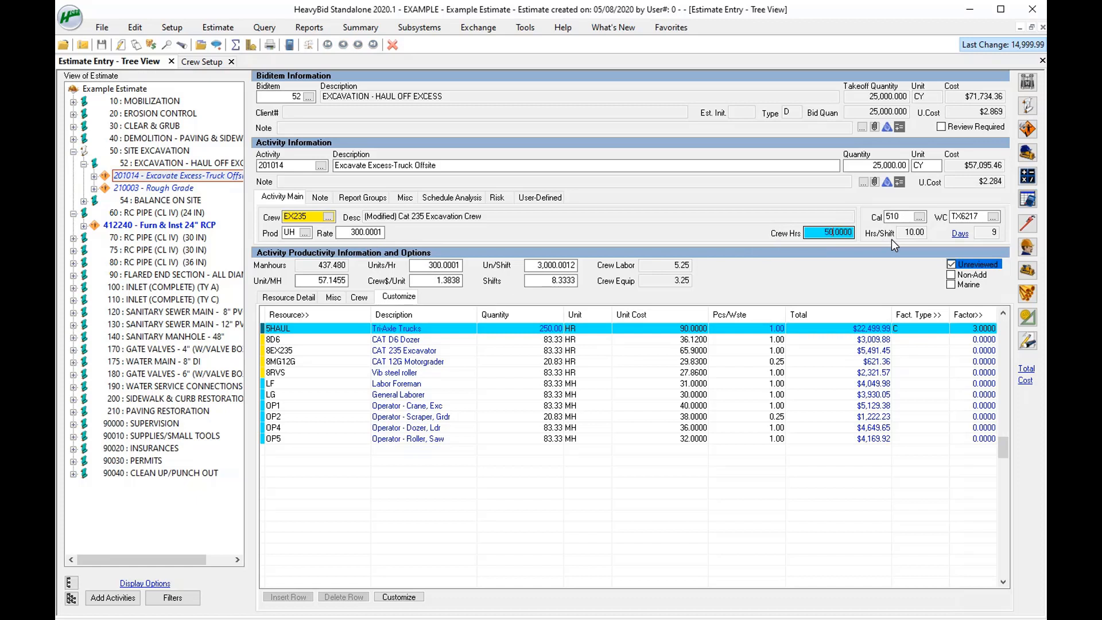
{"action": "key", "text": "Tab"}
{"action": "left_click", "coordinate": [548, 340]}
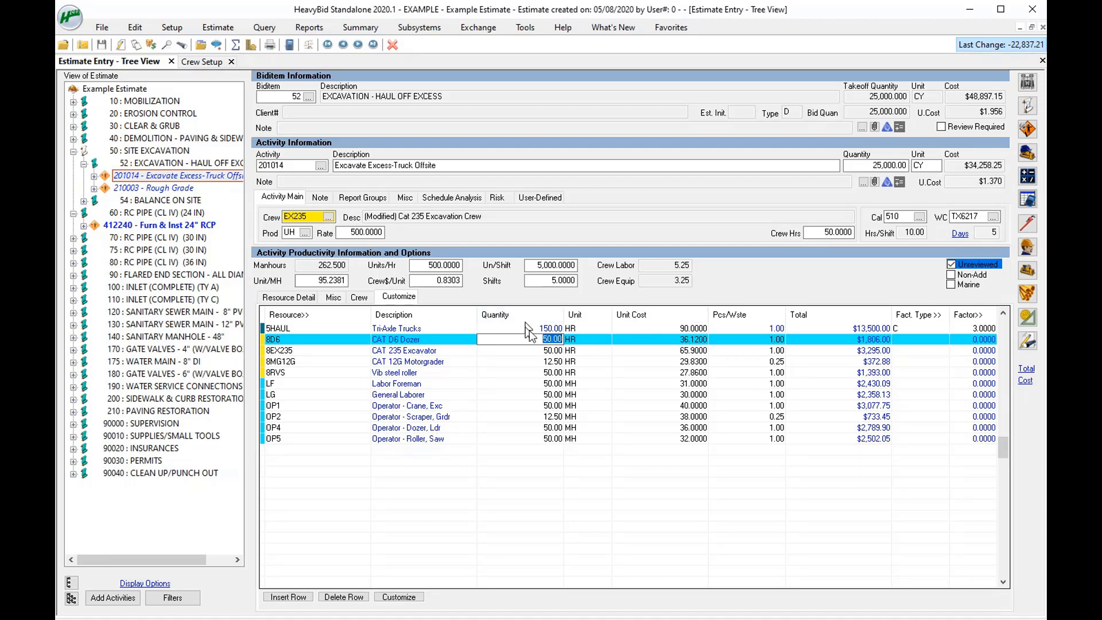
- Add the note "assume 3 trucks for haul off" to activity 201014 and save it
{"action": "left_click", "coordinate": [863, 182]}
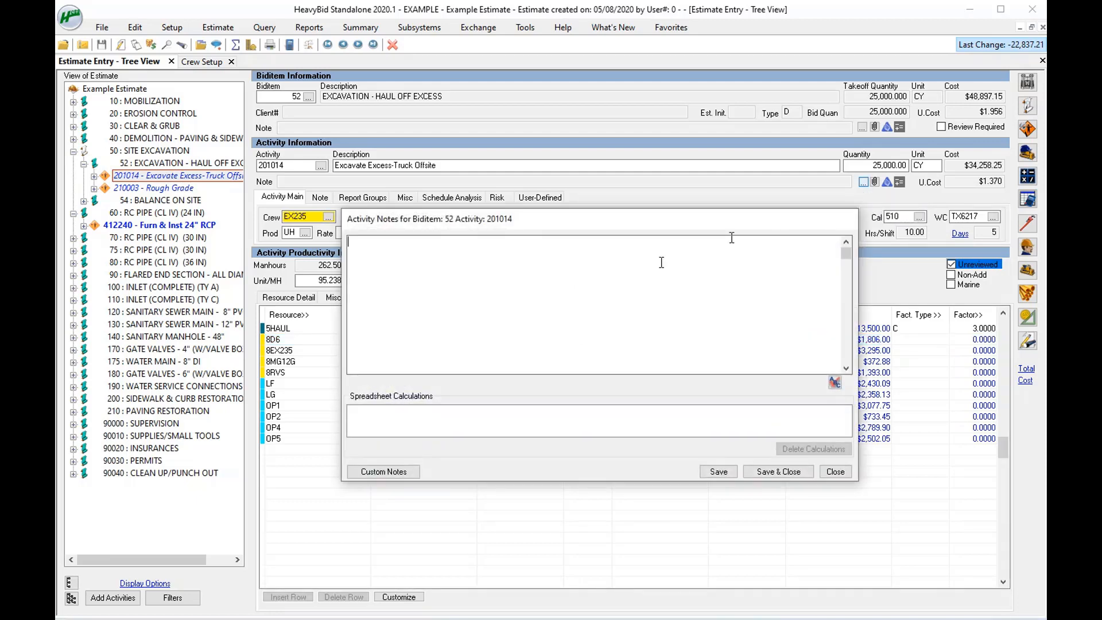
{"action": "type", "text": "assume 3 trucks for haul off"}
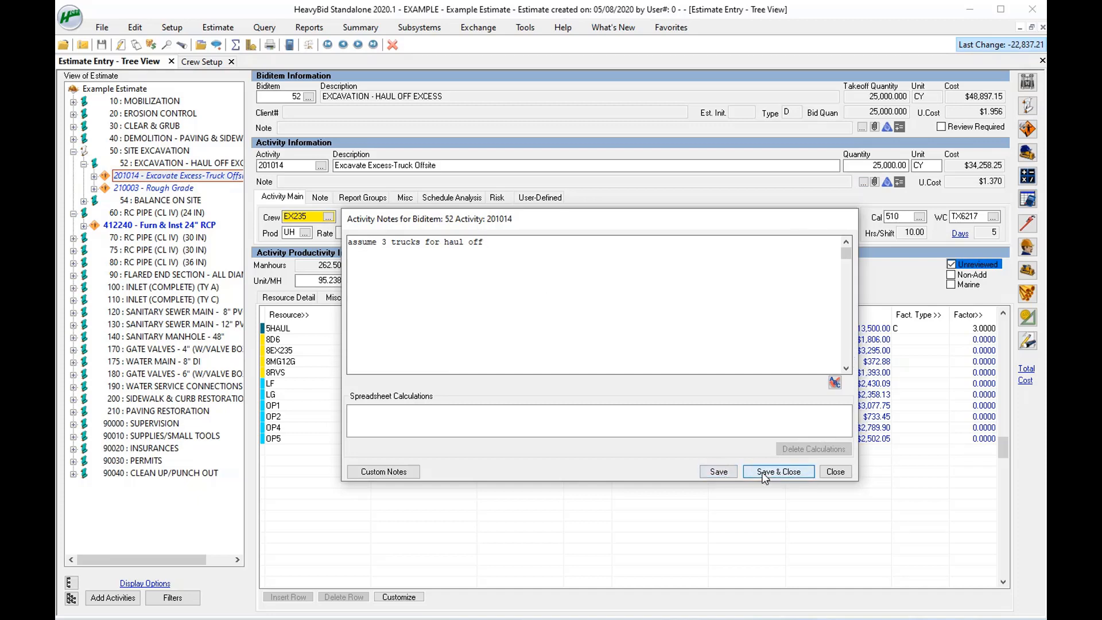
{"action": "left_click", "coordinate": [779, 471]}
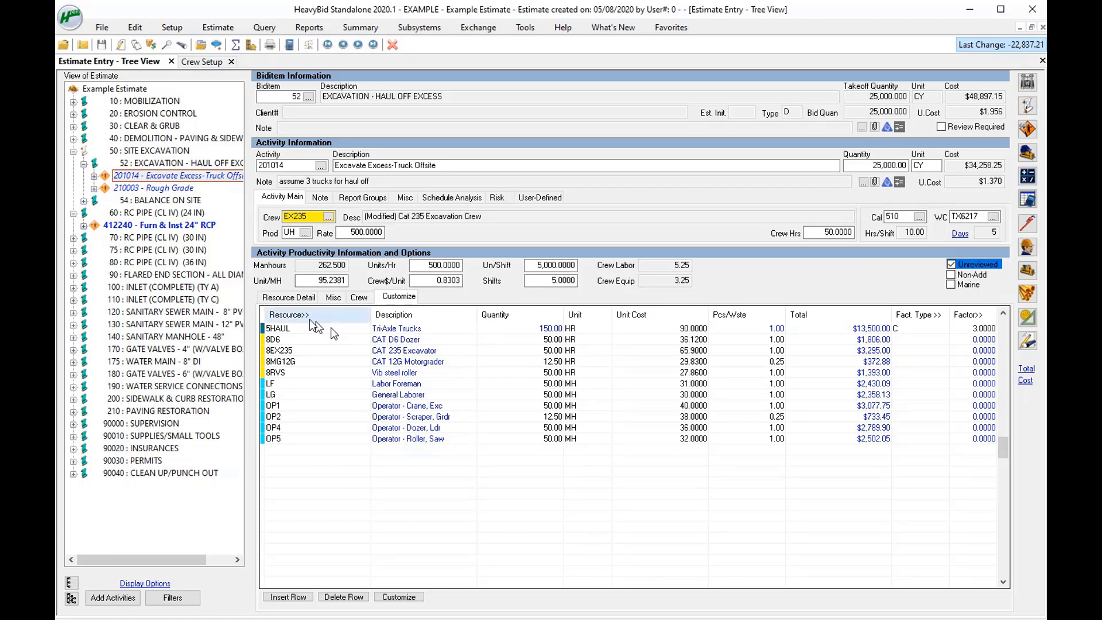
- Compare the activity's standard resource columns with the customized ones and review which columns are selected
{"action": "left_click", "coordinate": [288, 298]}
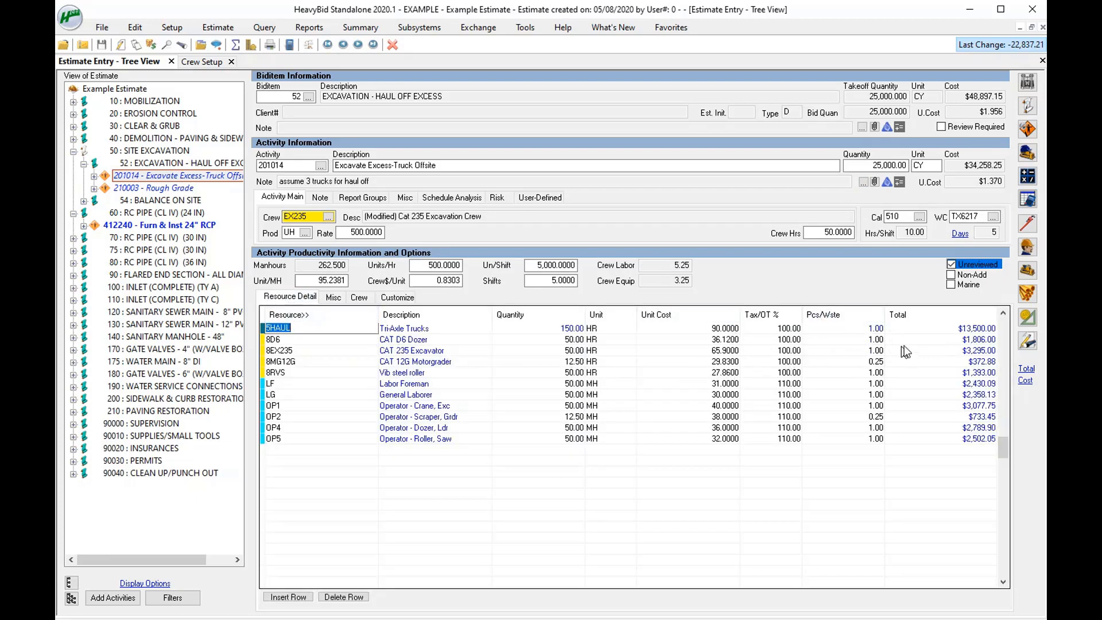
{"action": "left_click", "coordinate": [395, 298]}
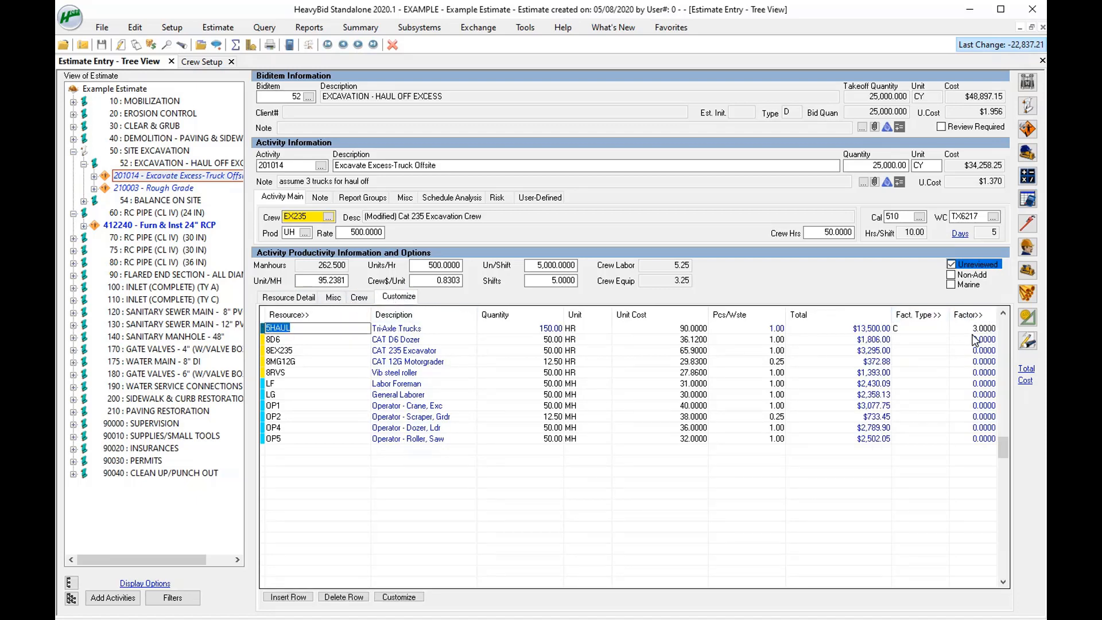
{"action": "left_click", "coordinate": [409, 297]}
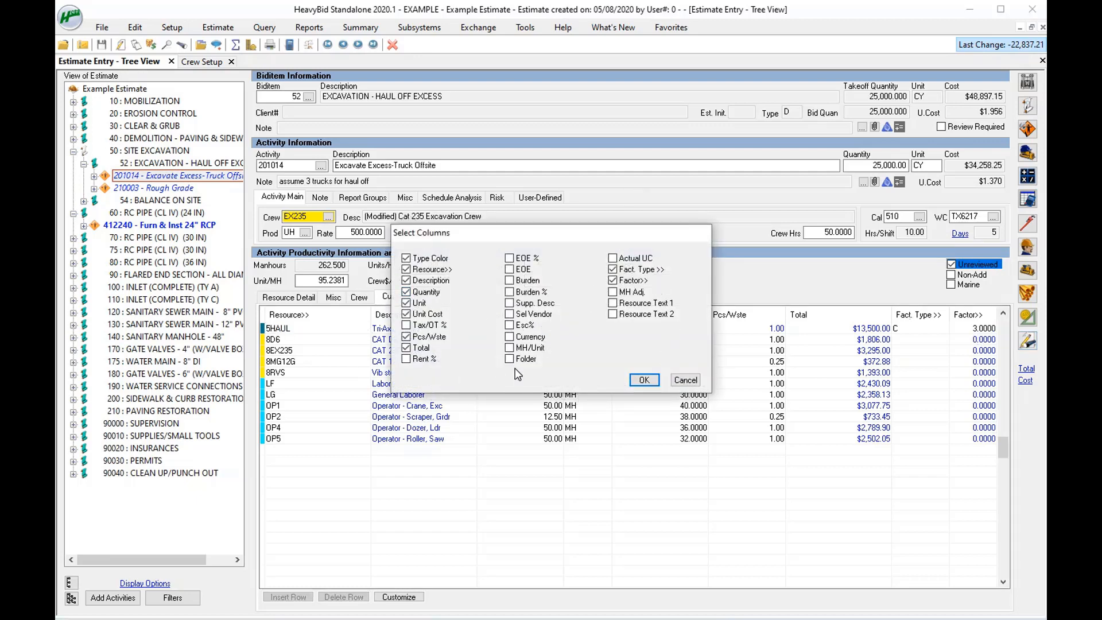
{"action": "left_click", "coordinate": [647, 381]}
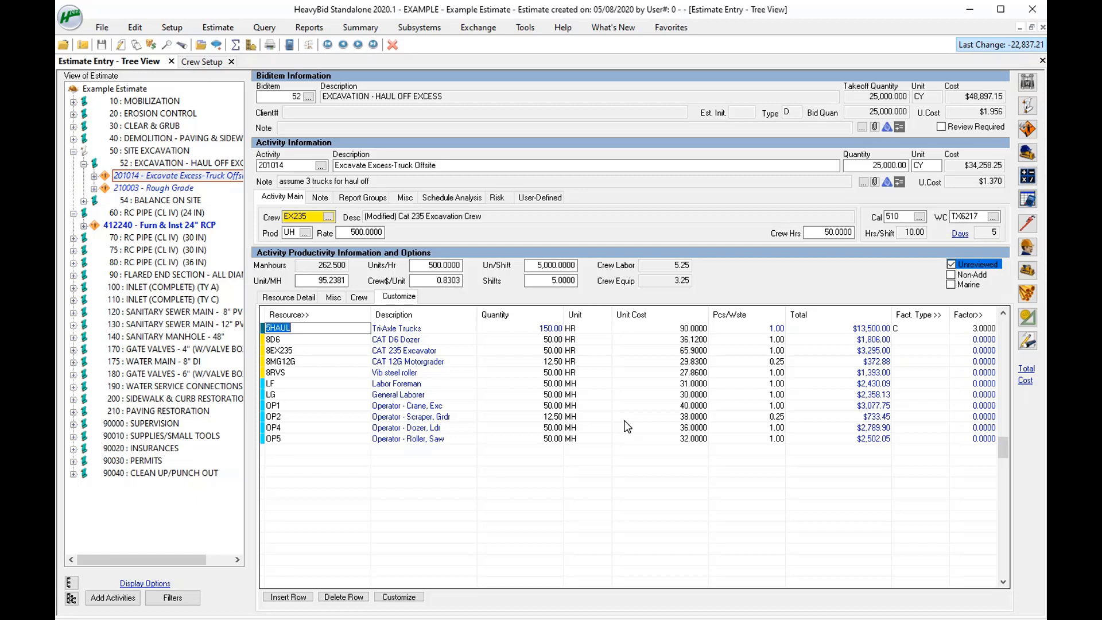
- Review the system preferences that allow materials in crews and suppress the material resource prompt, and close them
{"action": "left_click", "coordinate": [525, 27]}
{"action": "left_click", "coordinate": [83, 80]}
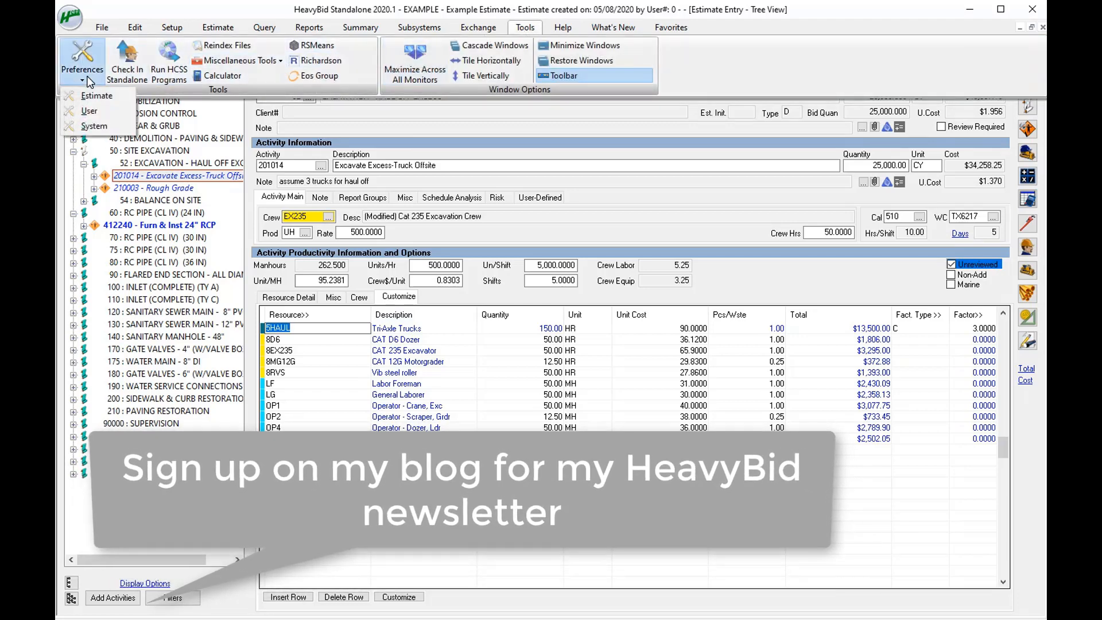
{"action": "left_click", "coordinate": [94, 125]}
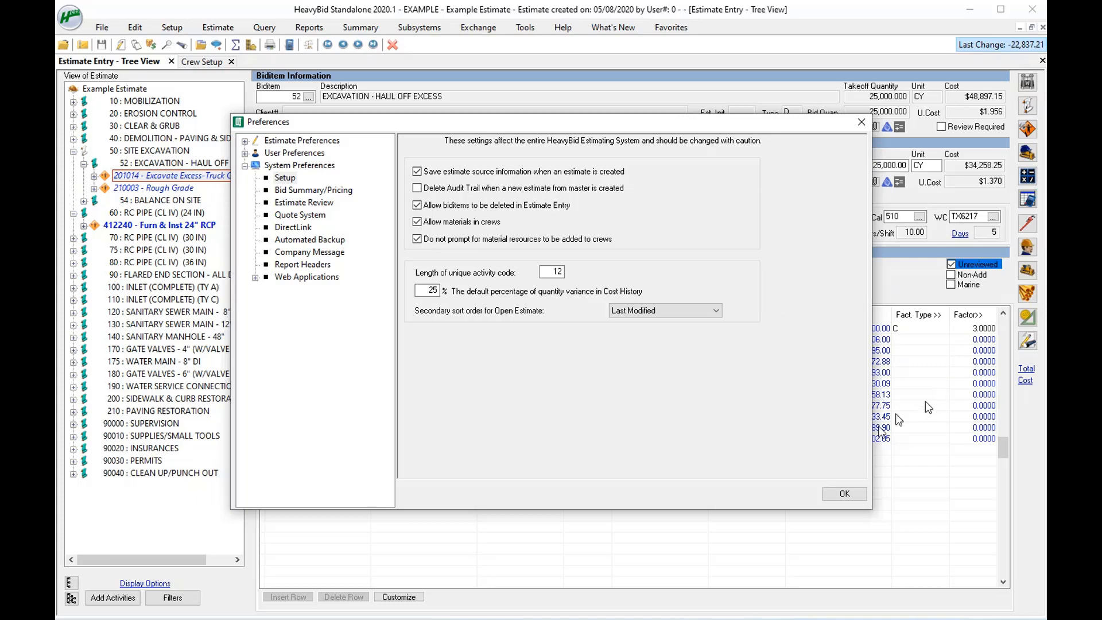
{"action": "left_click", "coordinate": [844, 494]}
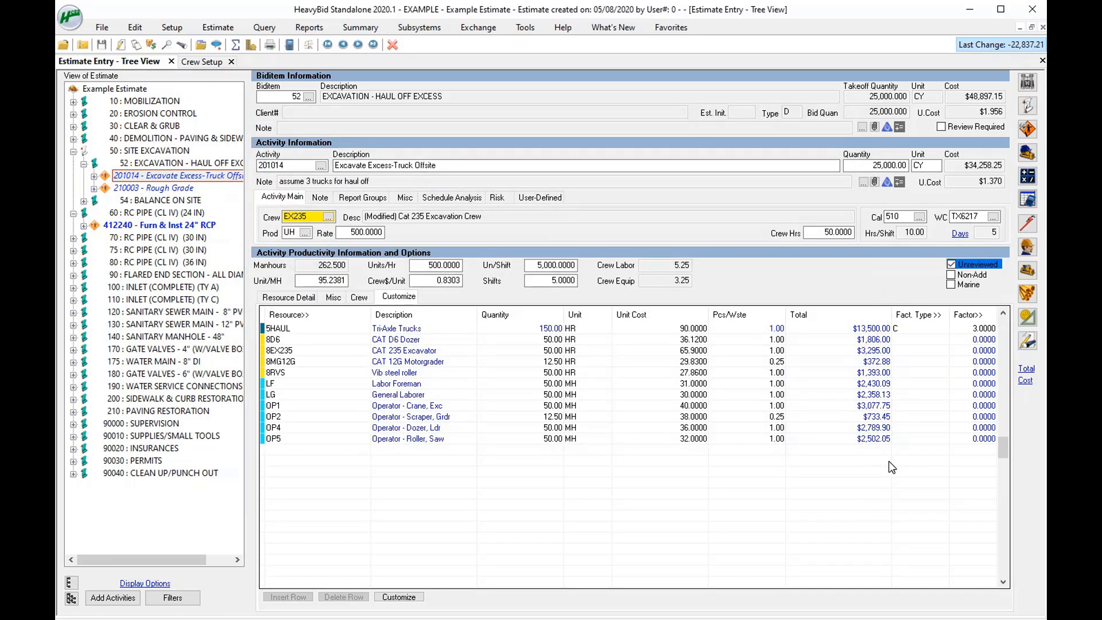